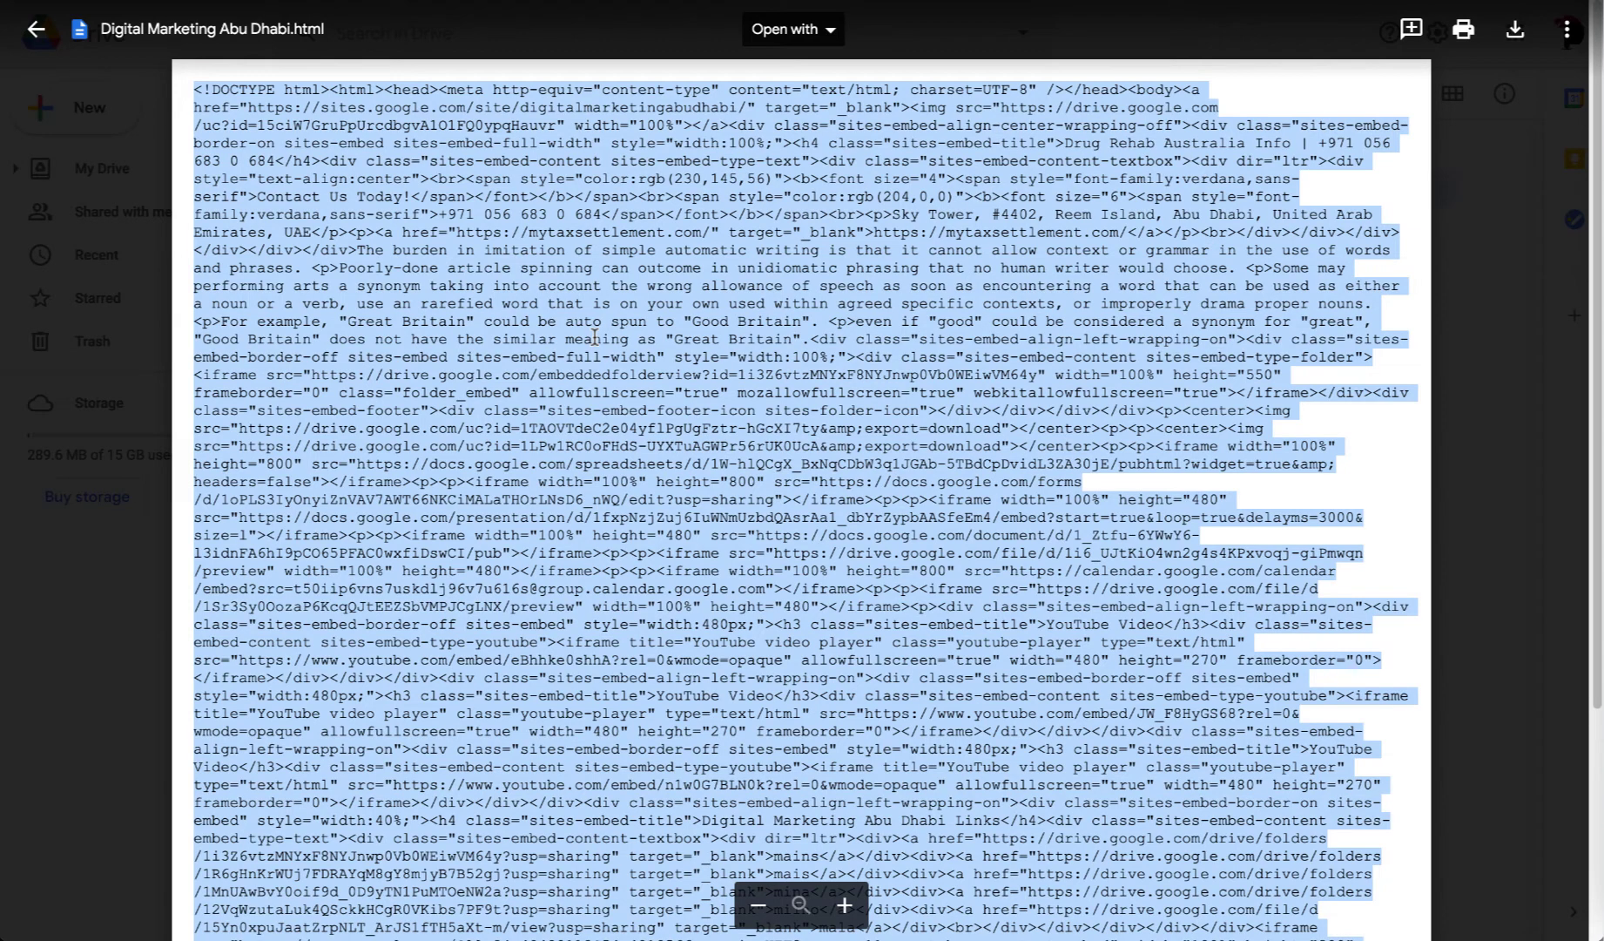
Reopen Digital Marketing Abu Dhabi.html from its Drive folder and copy all of its HTML code.
key("Escape")
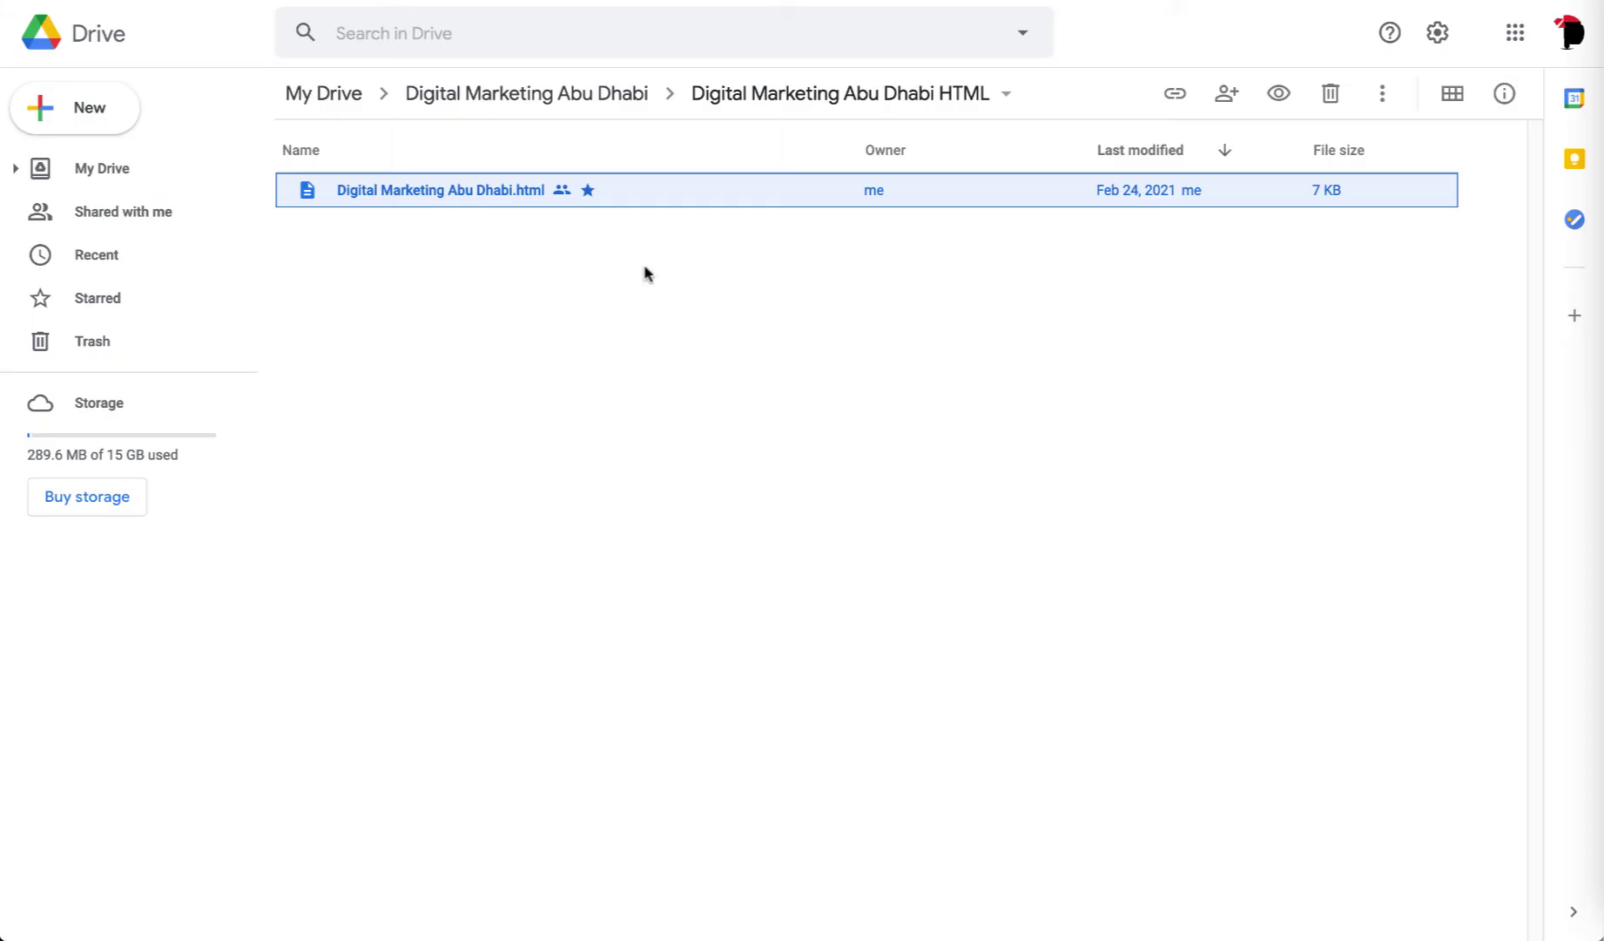
double_click(537, 198)
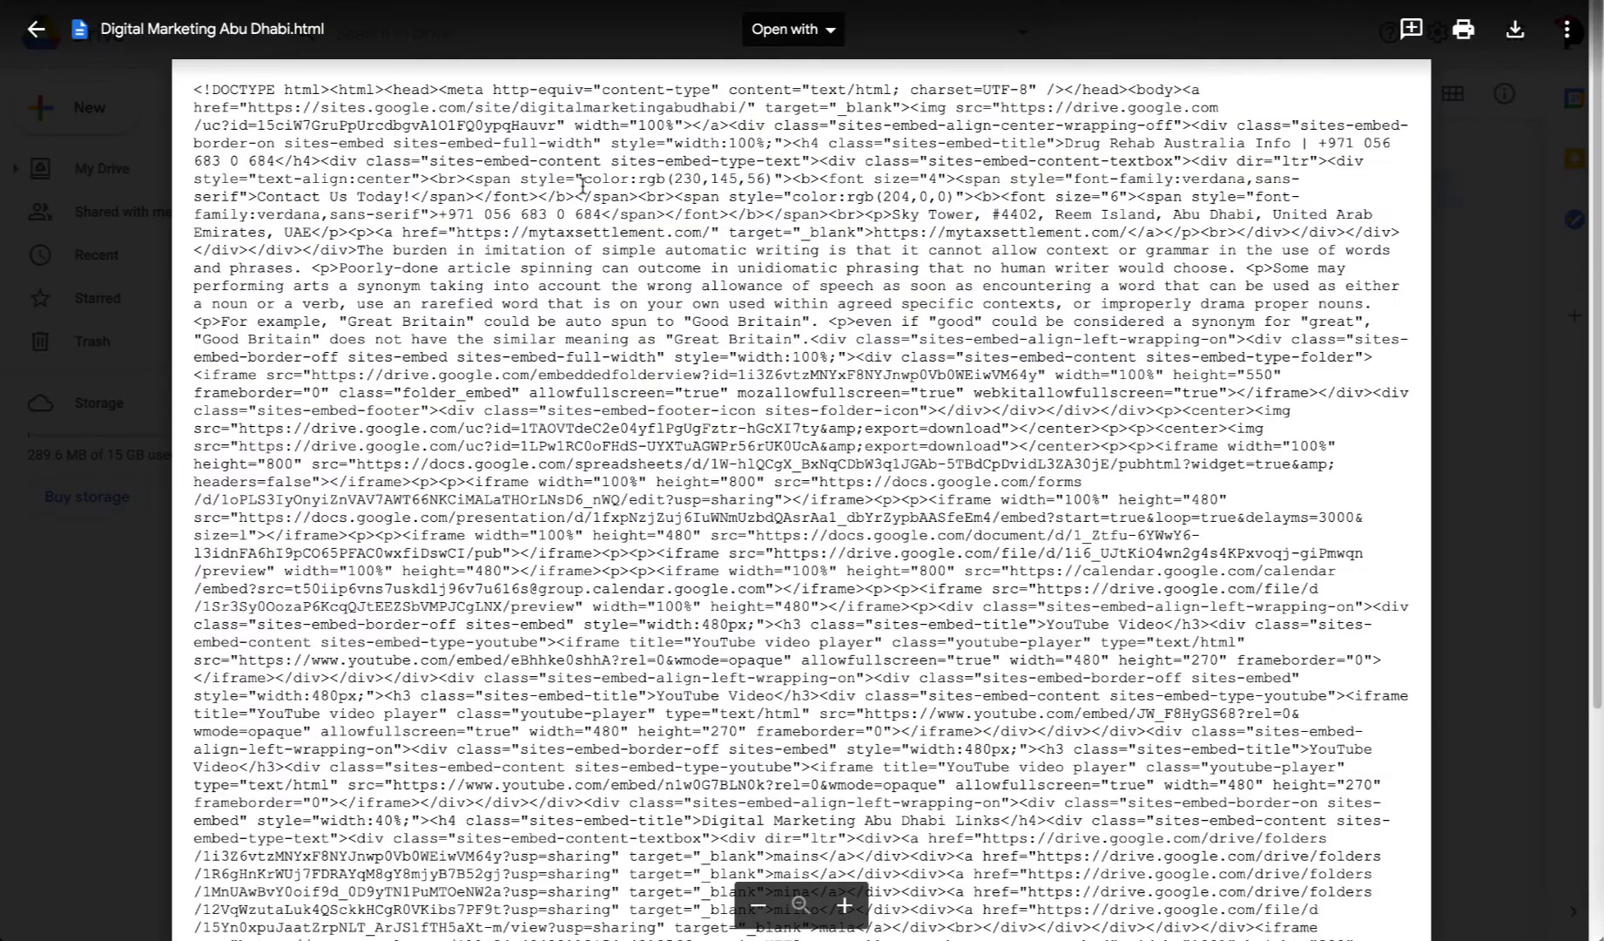
key("ctrl+a")
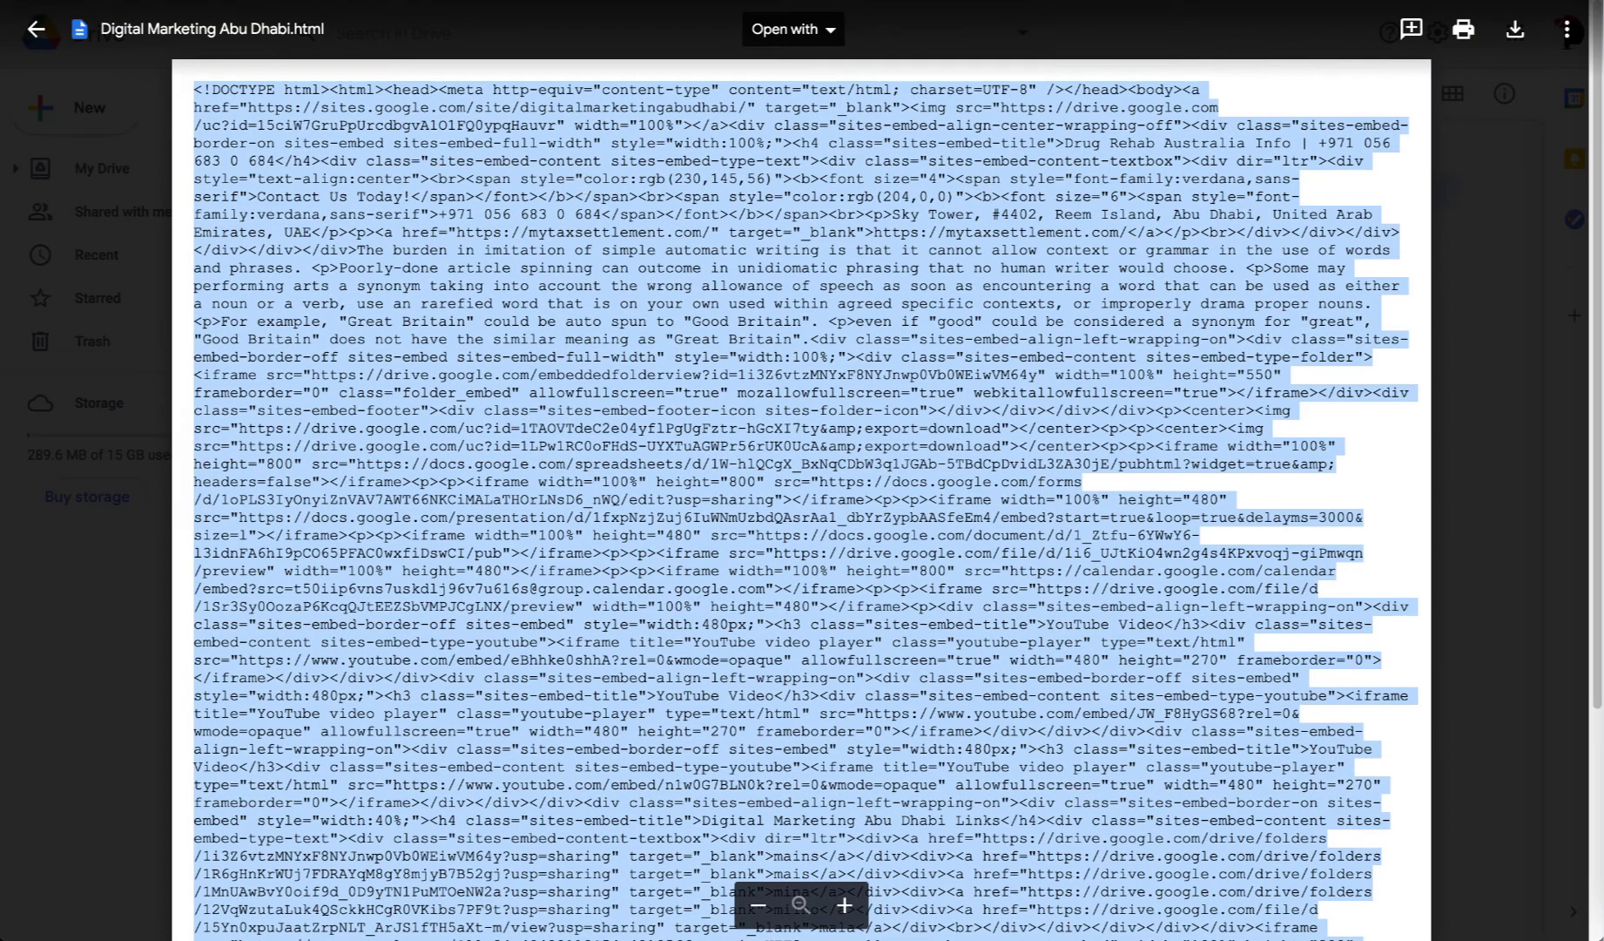
Switch to the testing site in Google Sites and insert the copied HTML on the page as embed code.
key("ctrl+Tab")
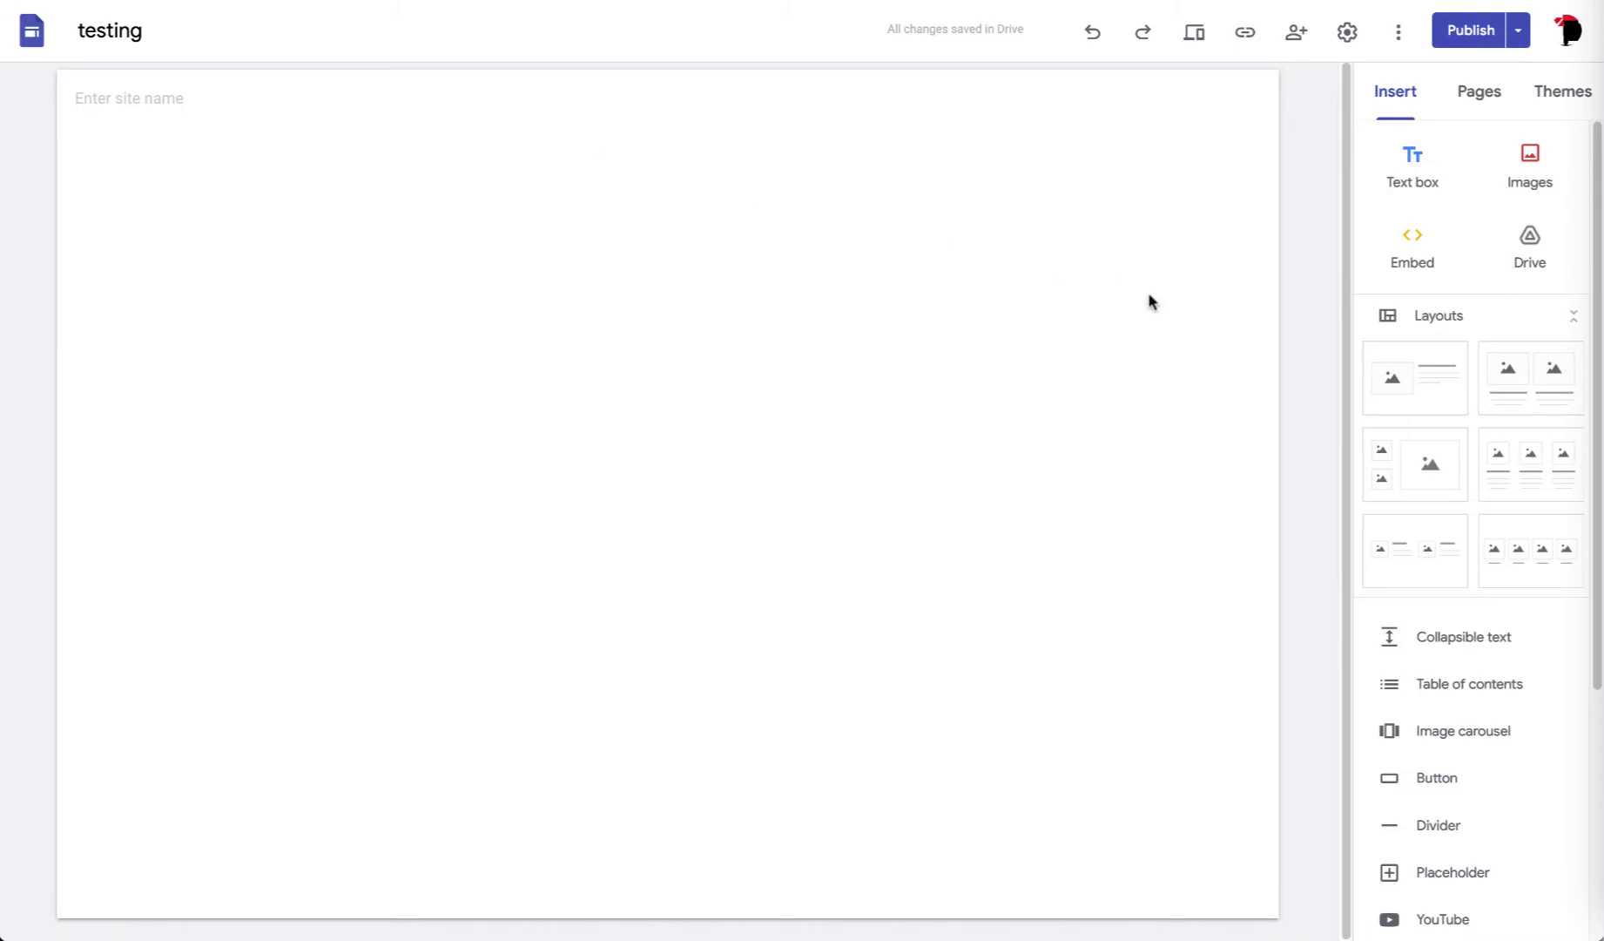
left_click(1413, 257)
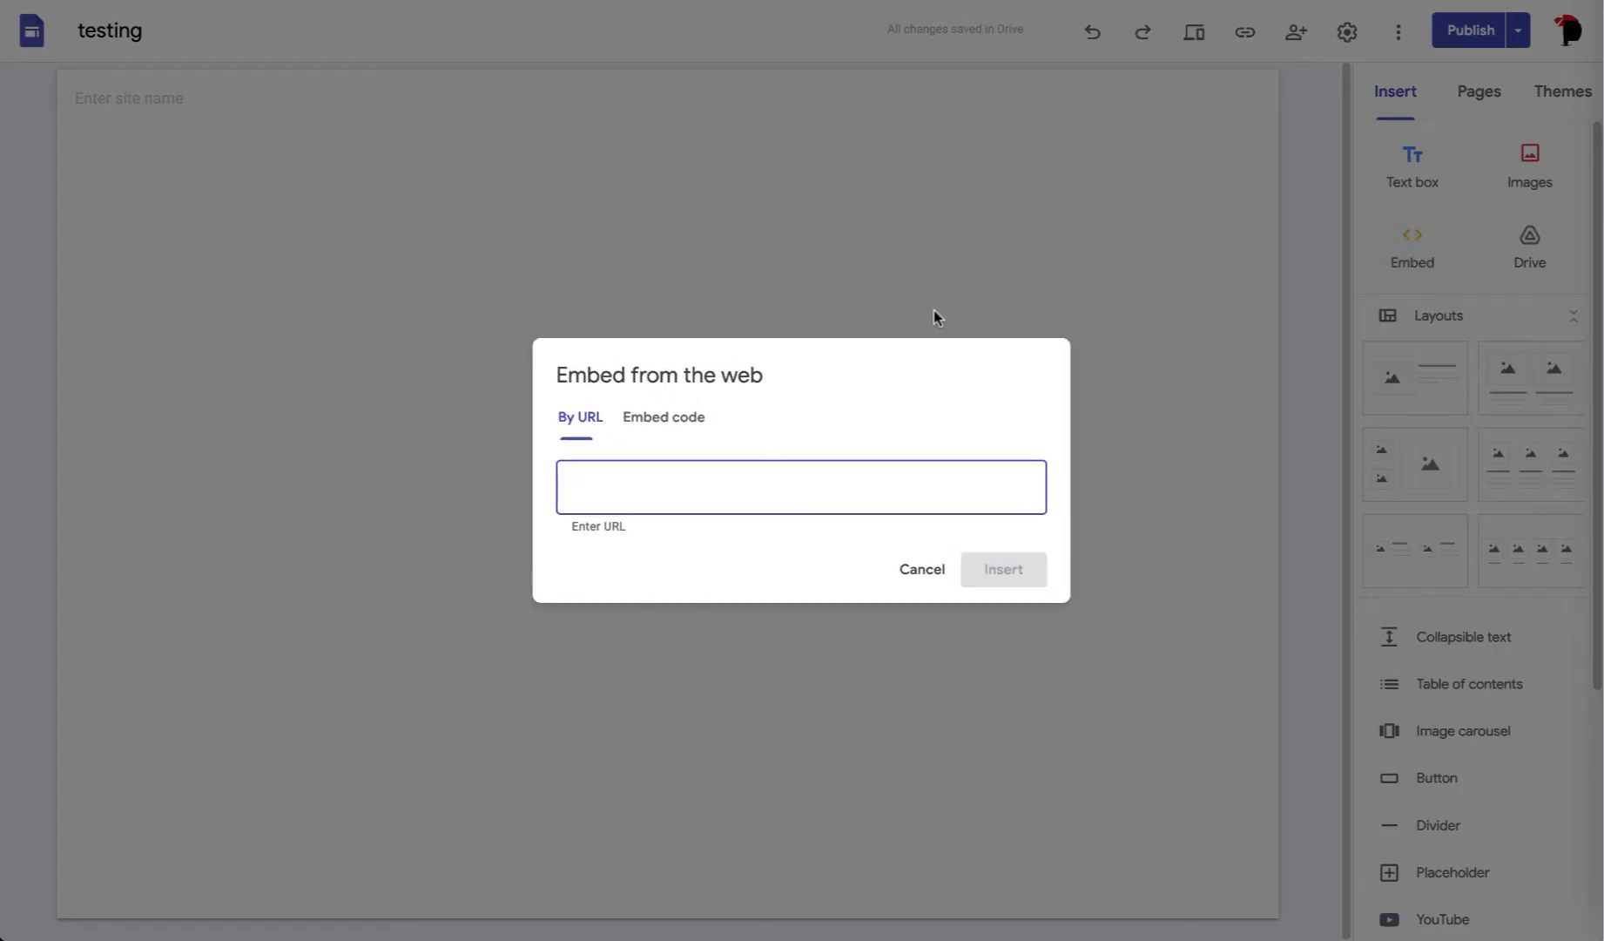
left_click(679, 416)
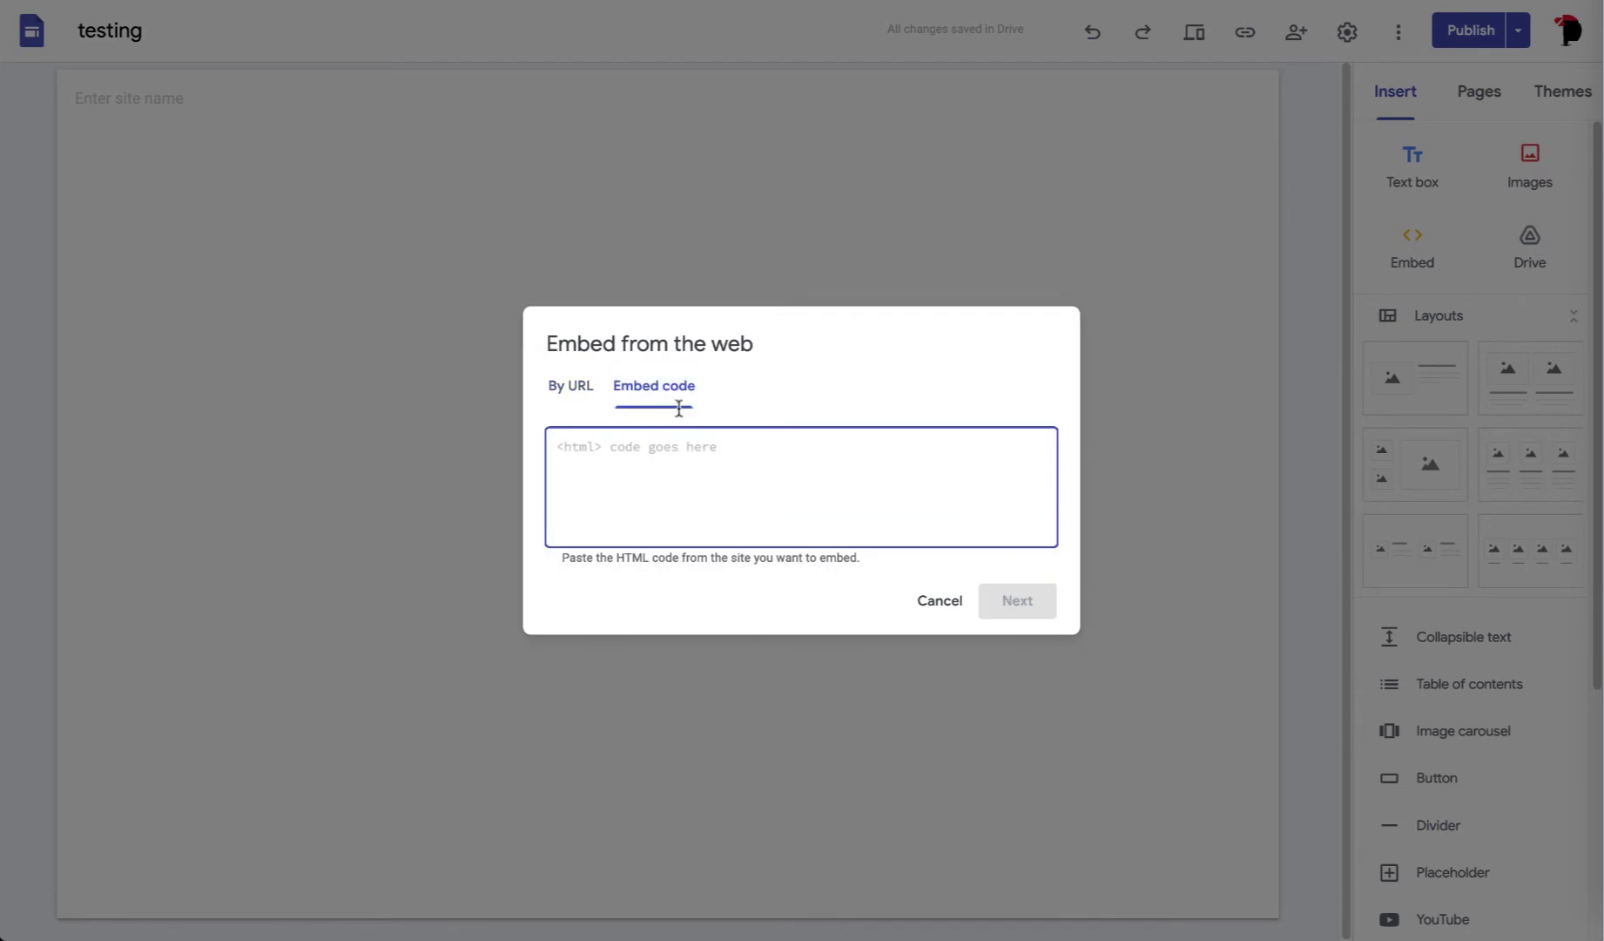
key("ctrl+v")
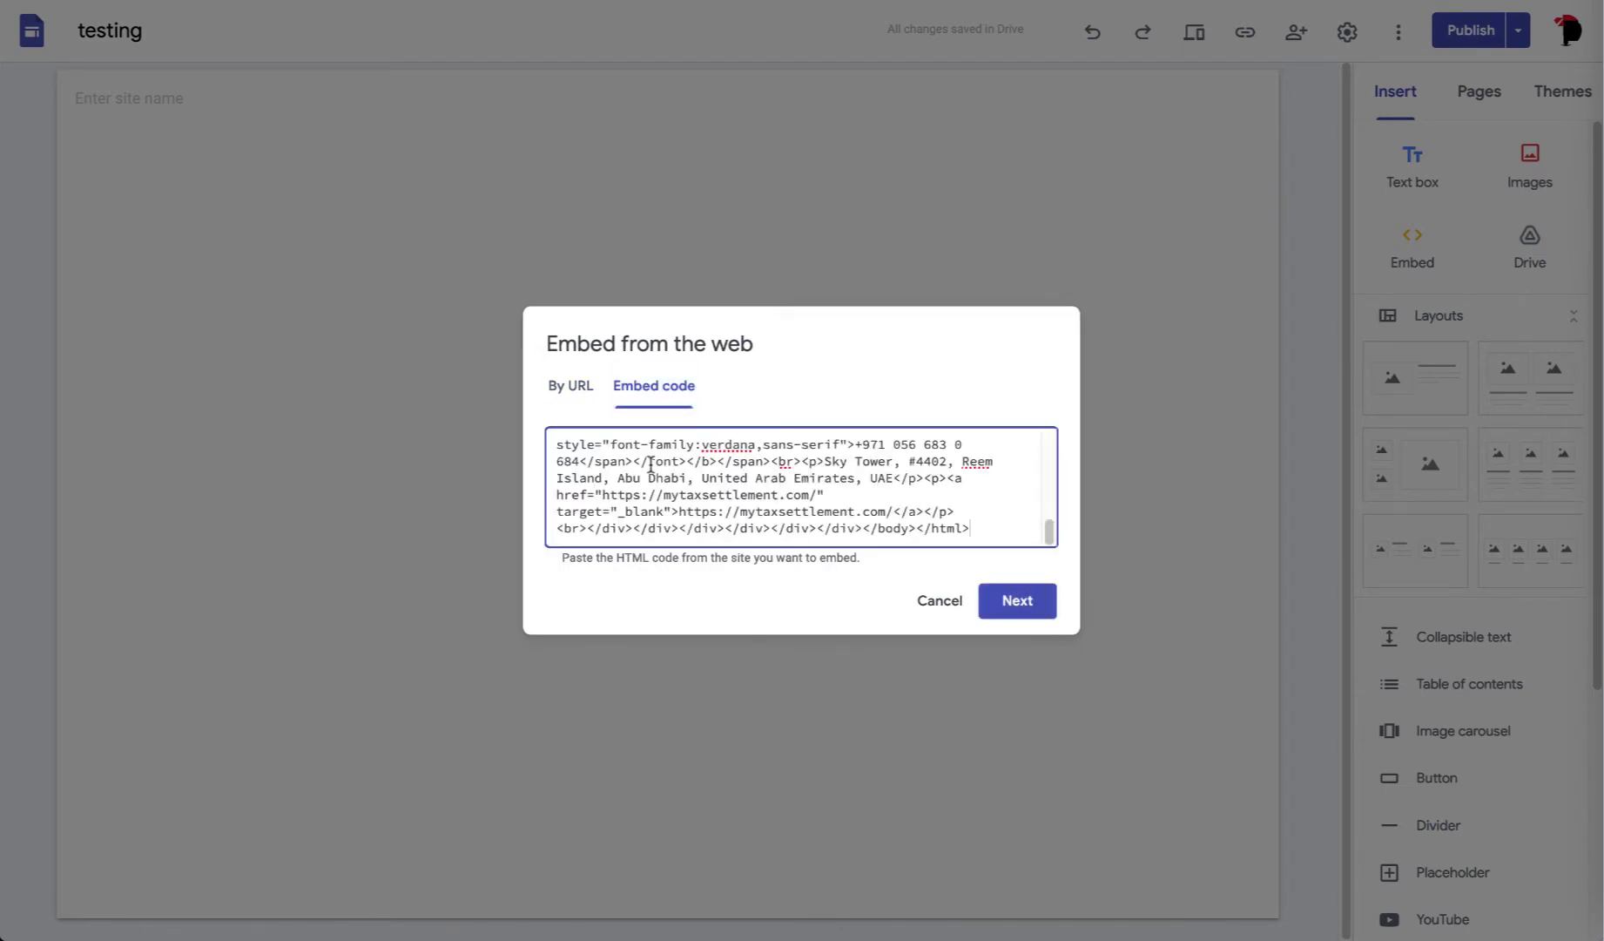
left_click(1028, 610)
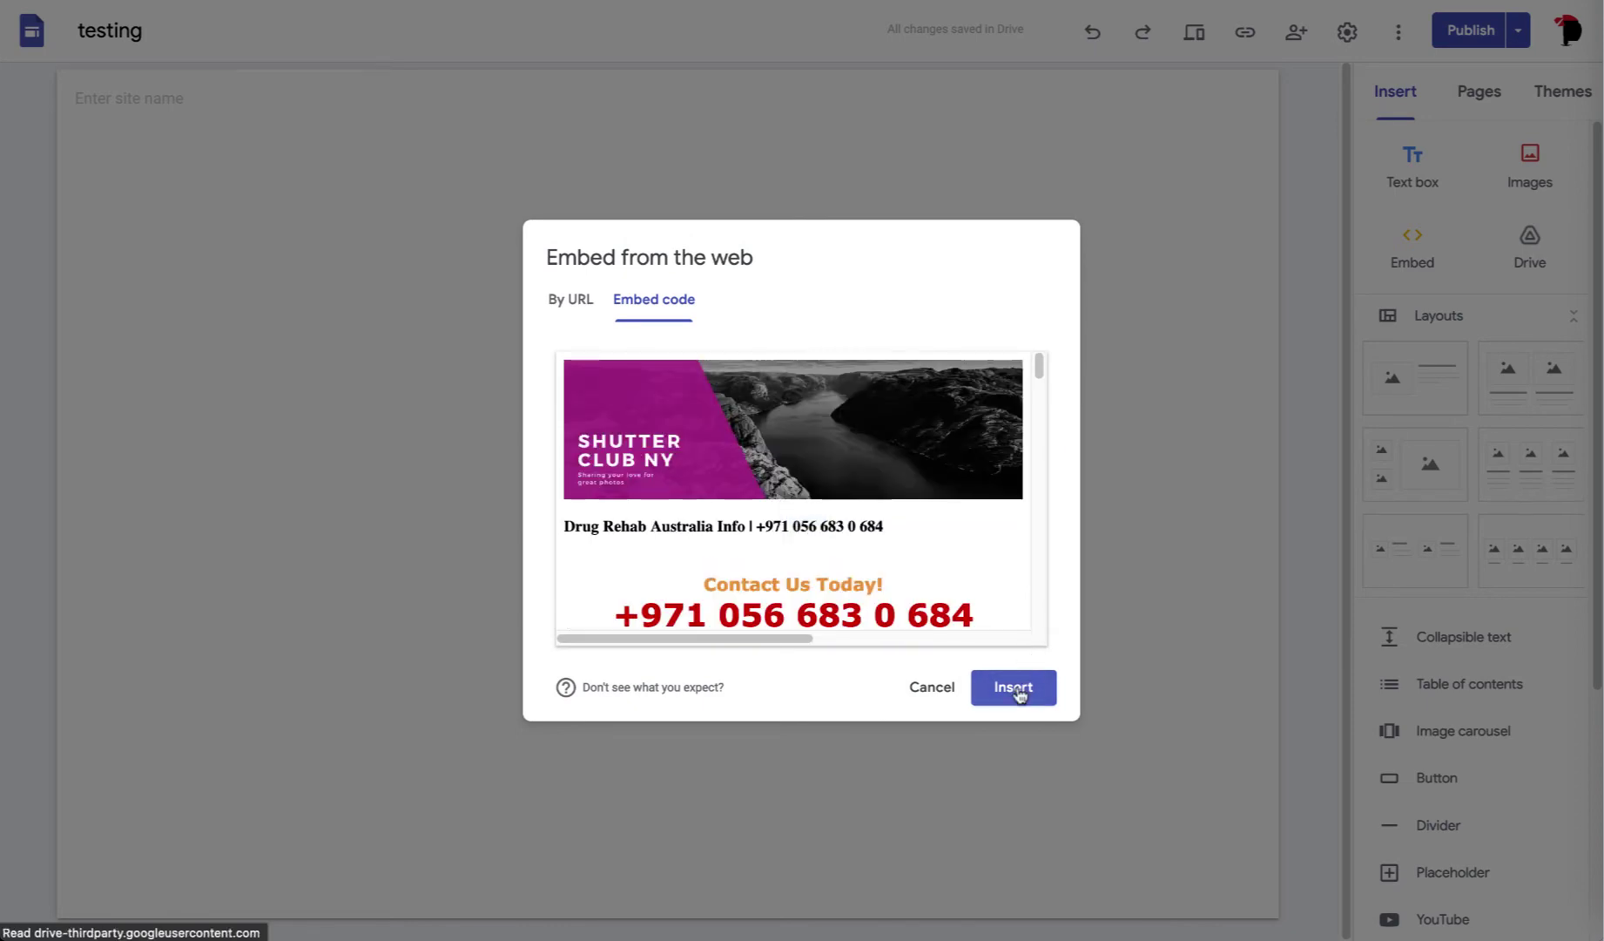
left_click(1017, 690)
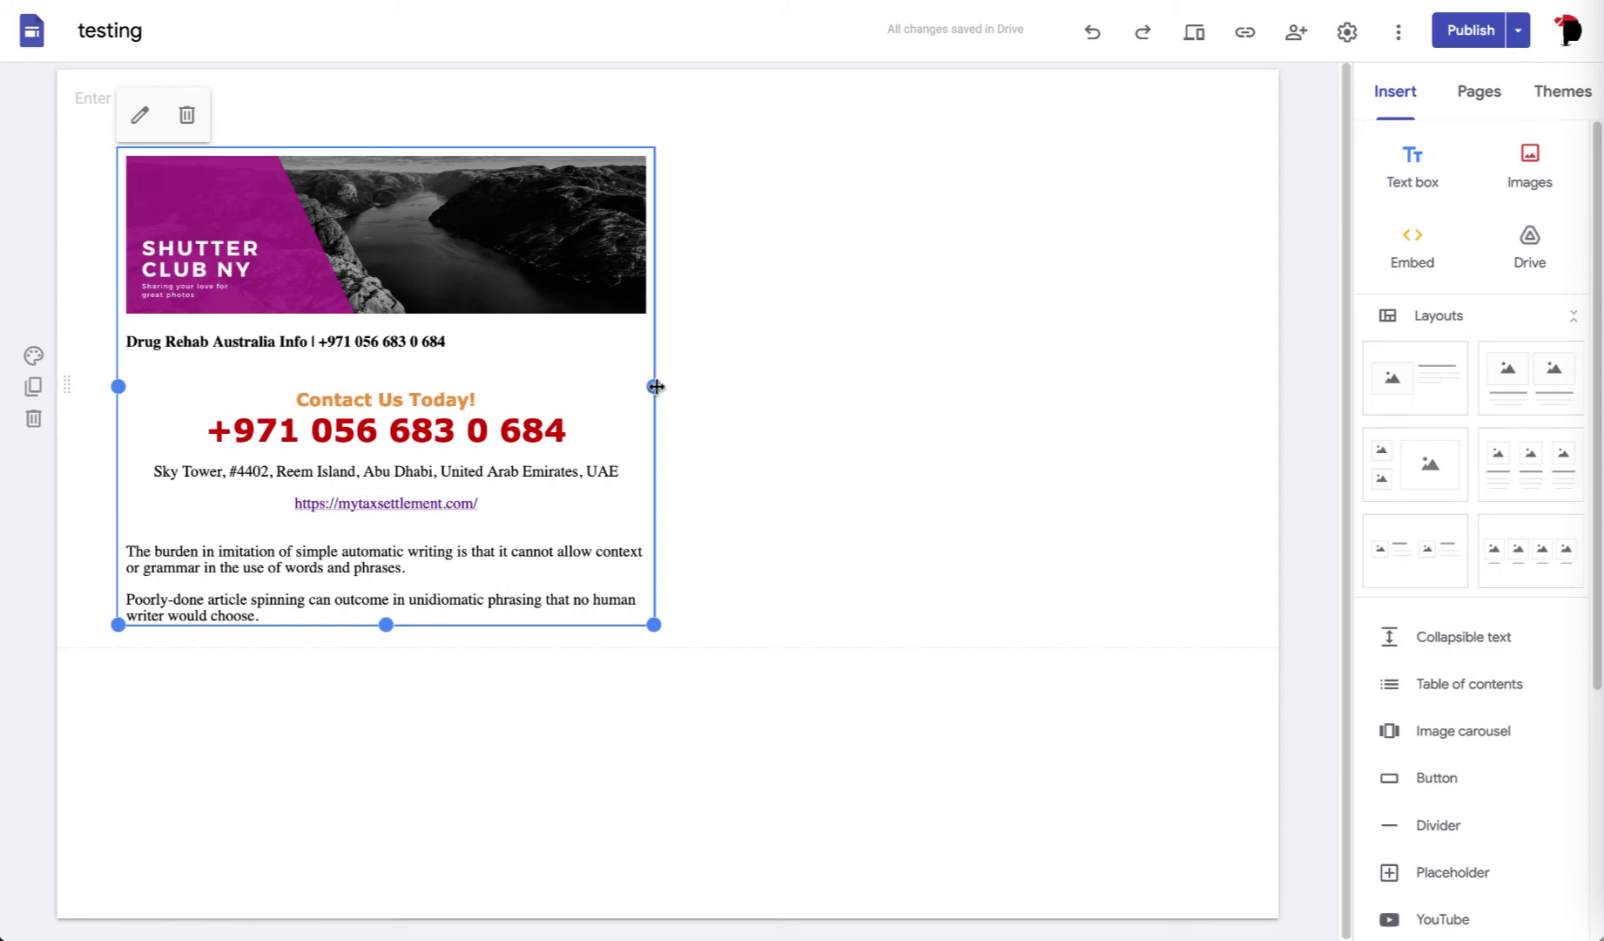
Widen the embedded block to the full content width and lengthen it down into the embedded Drive file list.
left_click_drag(655, 386, 1221, 448)
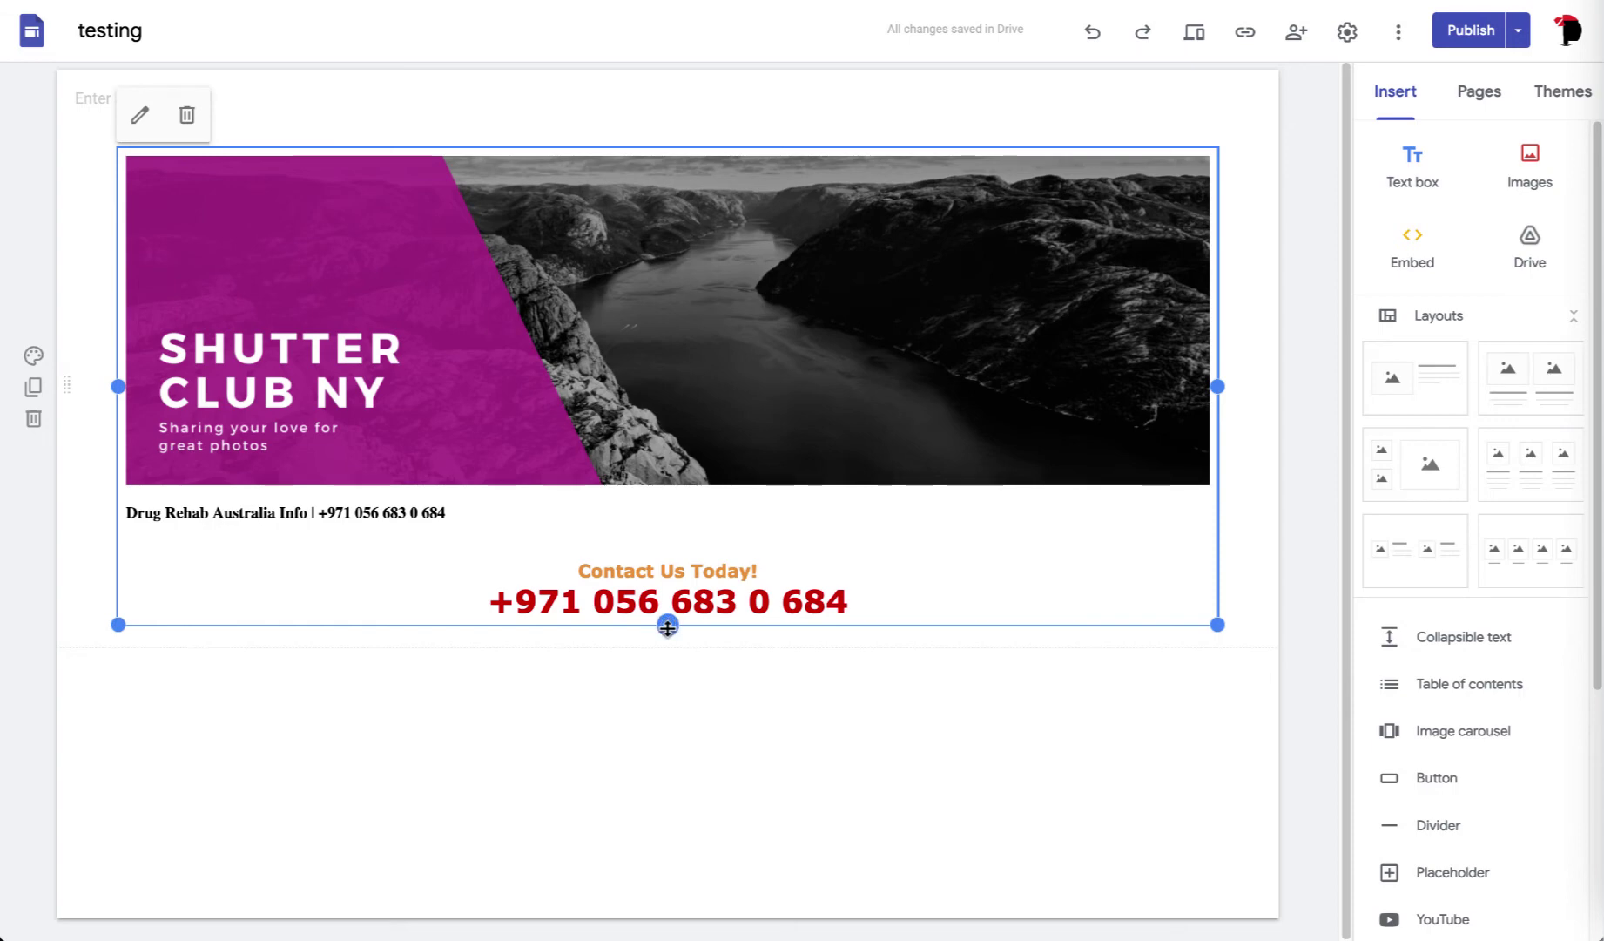
left_click_drag(668, 627, 662, 926)
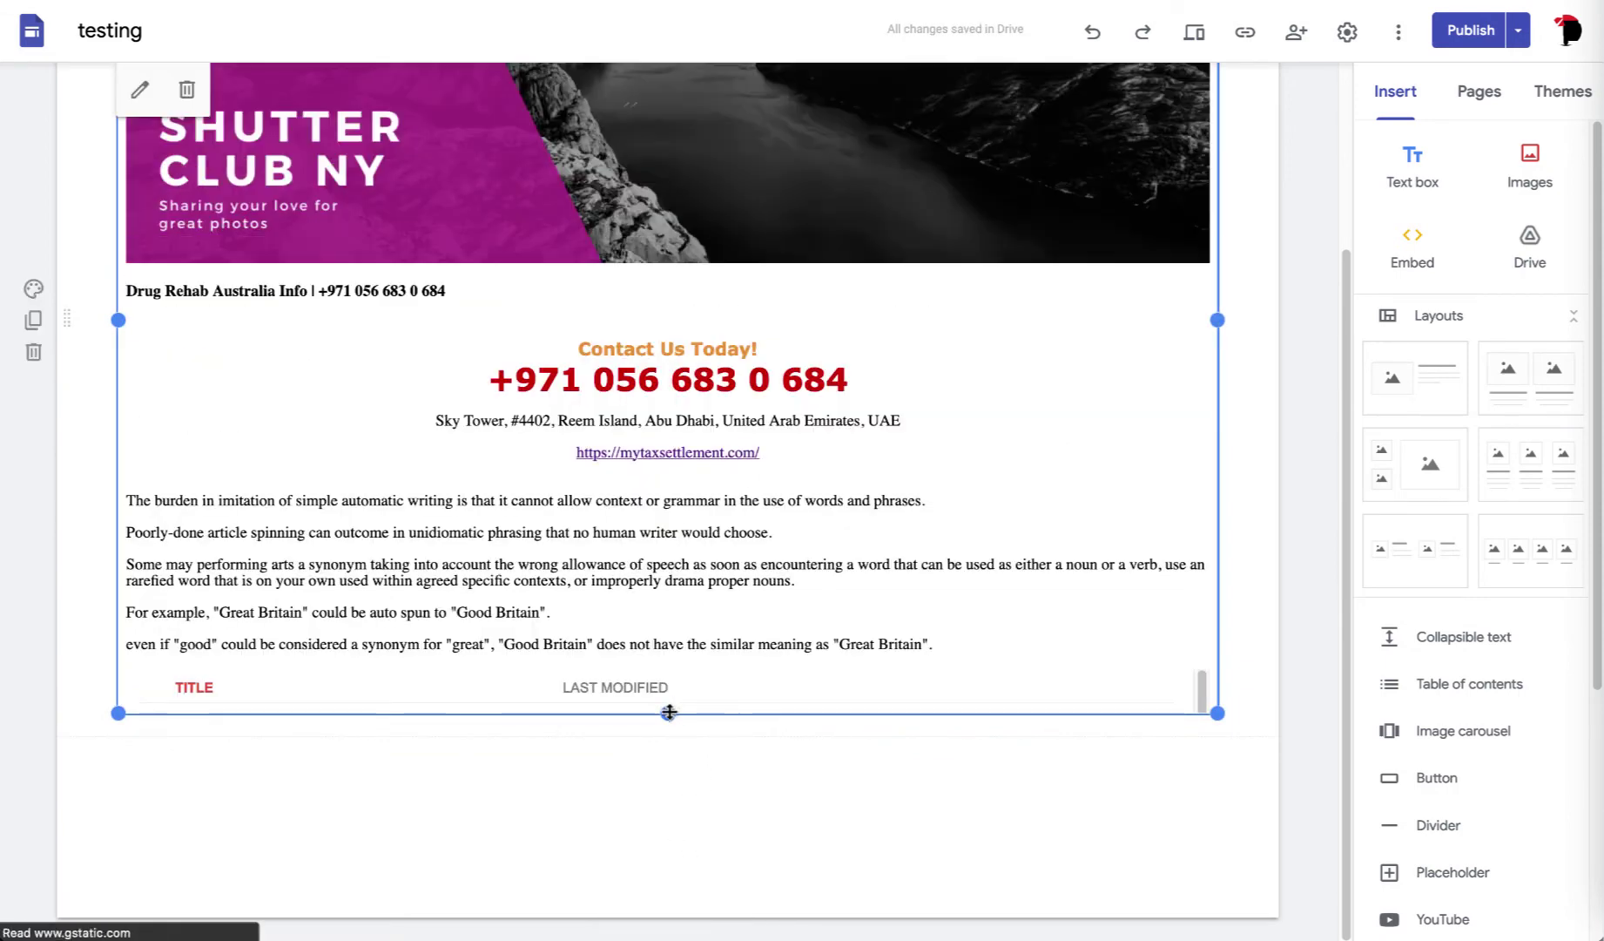
left_click_drag(668, 712, 664, 928)
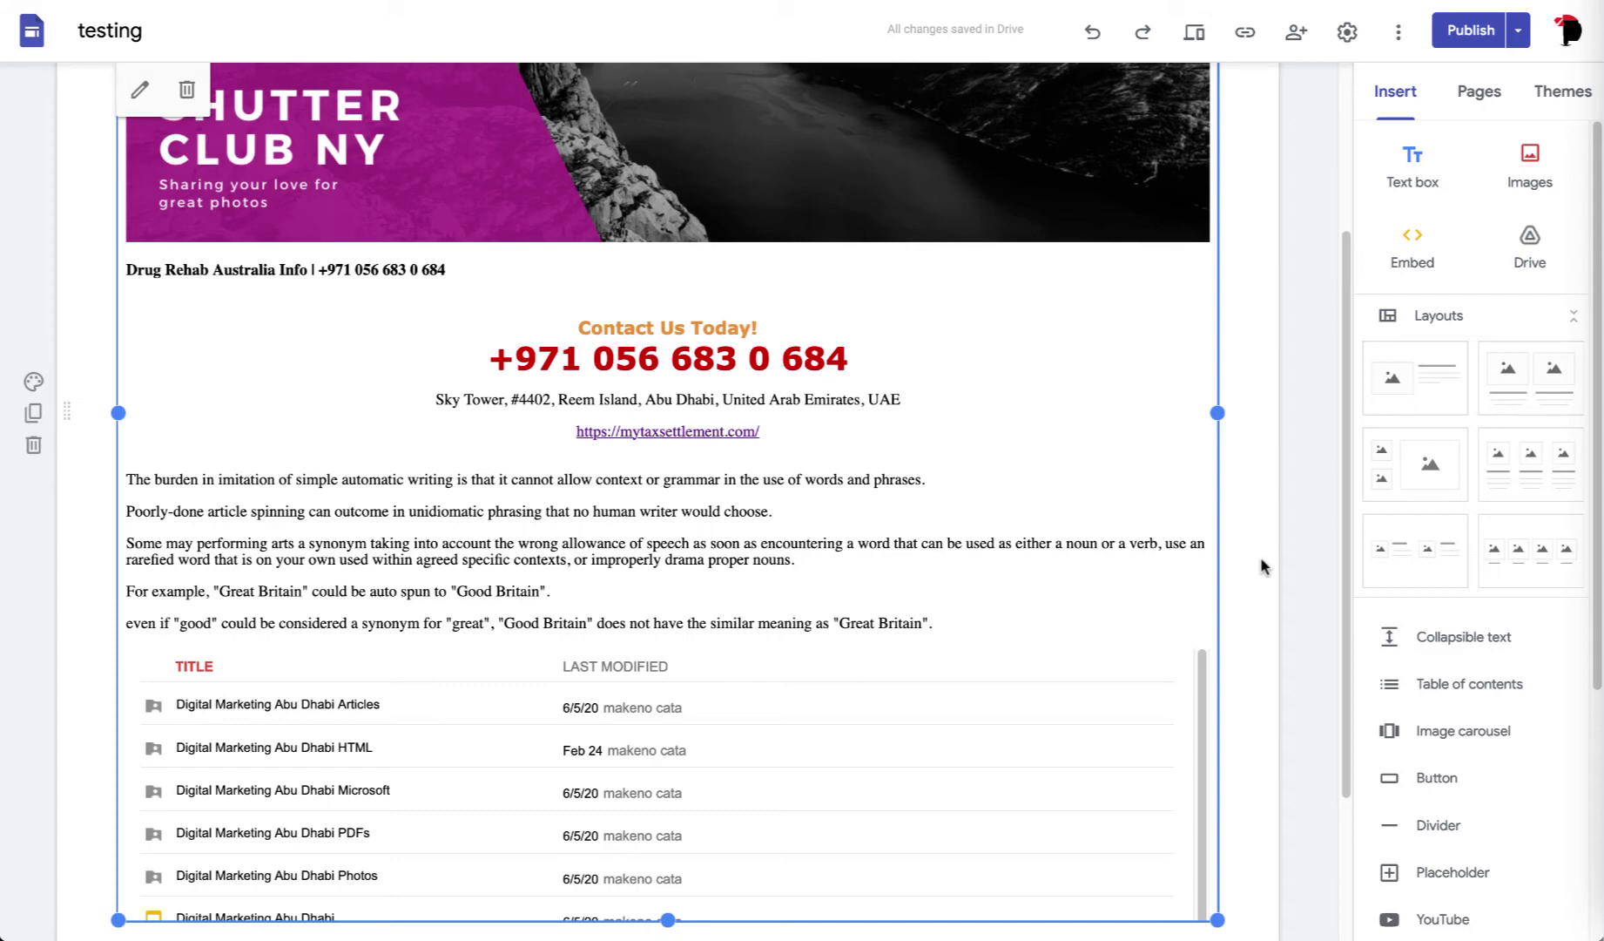
Extend the embedded block's height until all its content fits, down to the closing contact details below the weather forecast.
scroll(1263, 532, "down", 3)
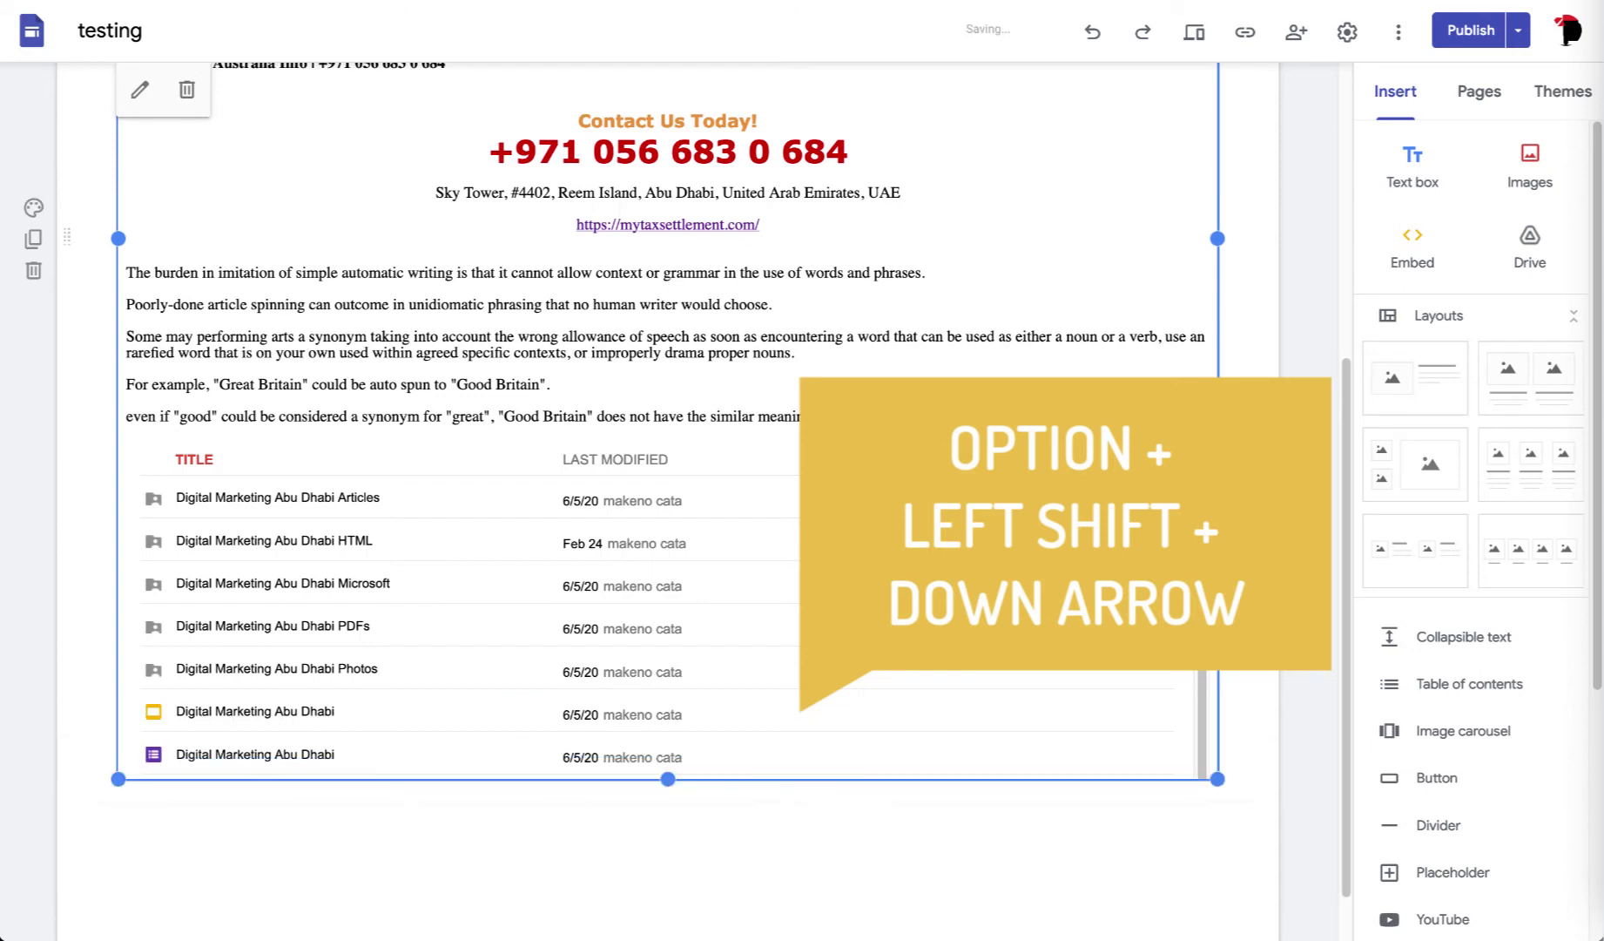
key("alt+shift+Down")
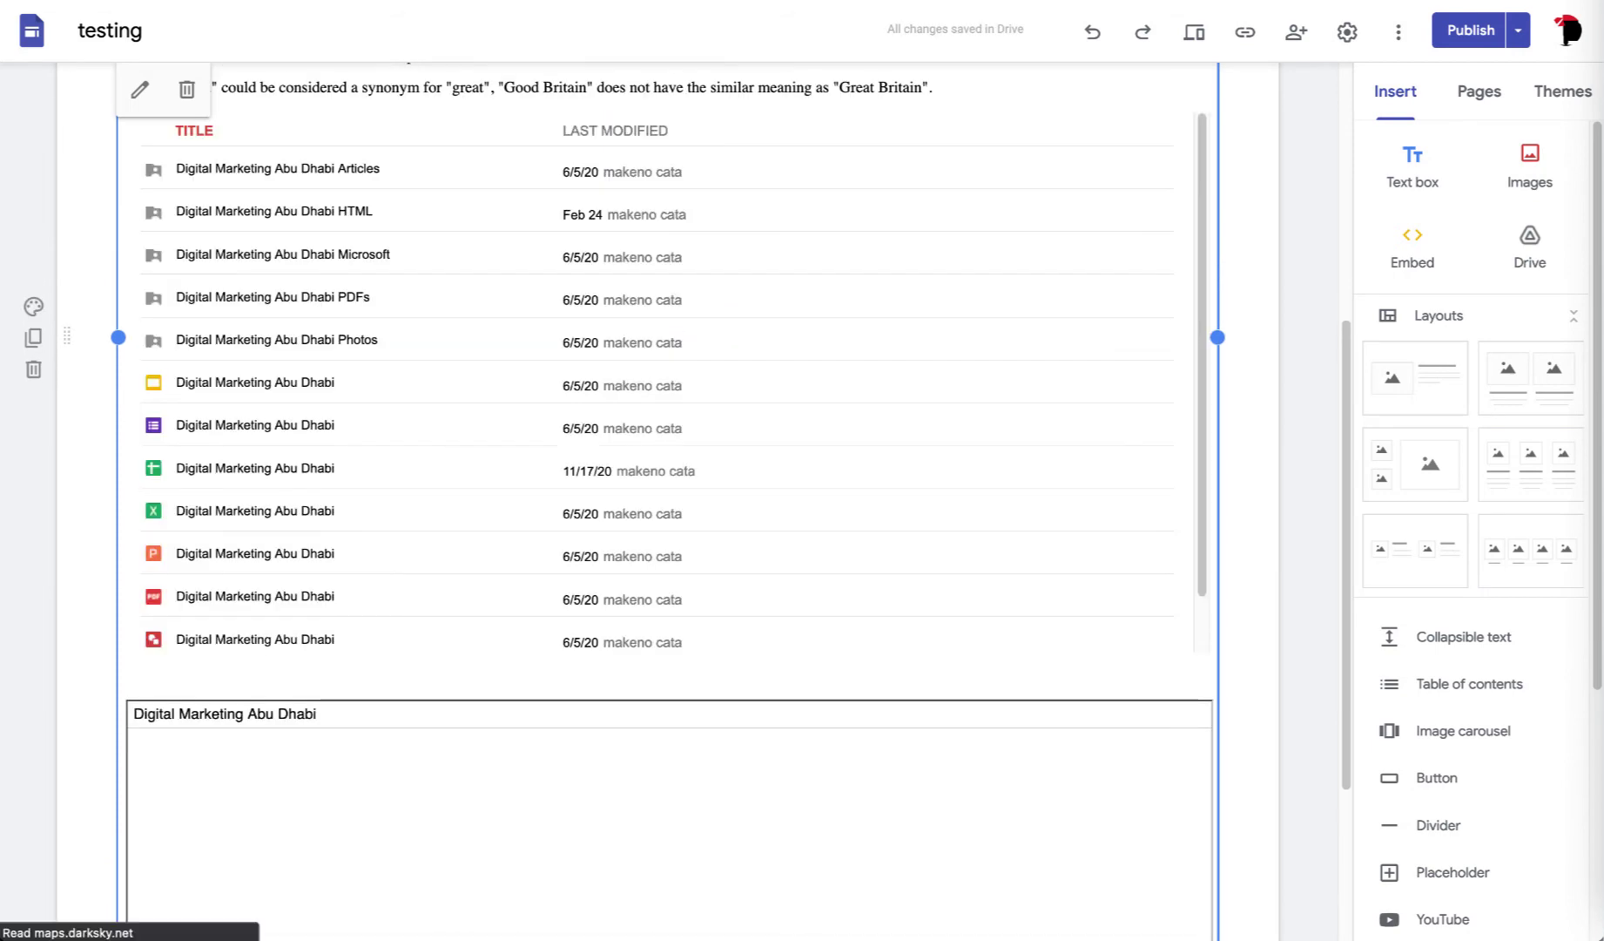
key("alt+shift+Down")
key("alt+shift+Down")
key("alt+shift+Down")
key("alt+shift+Down")
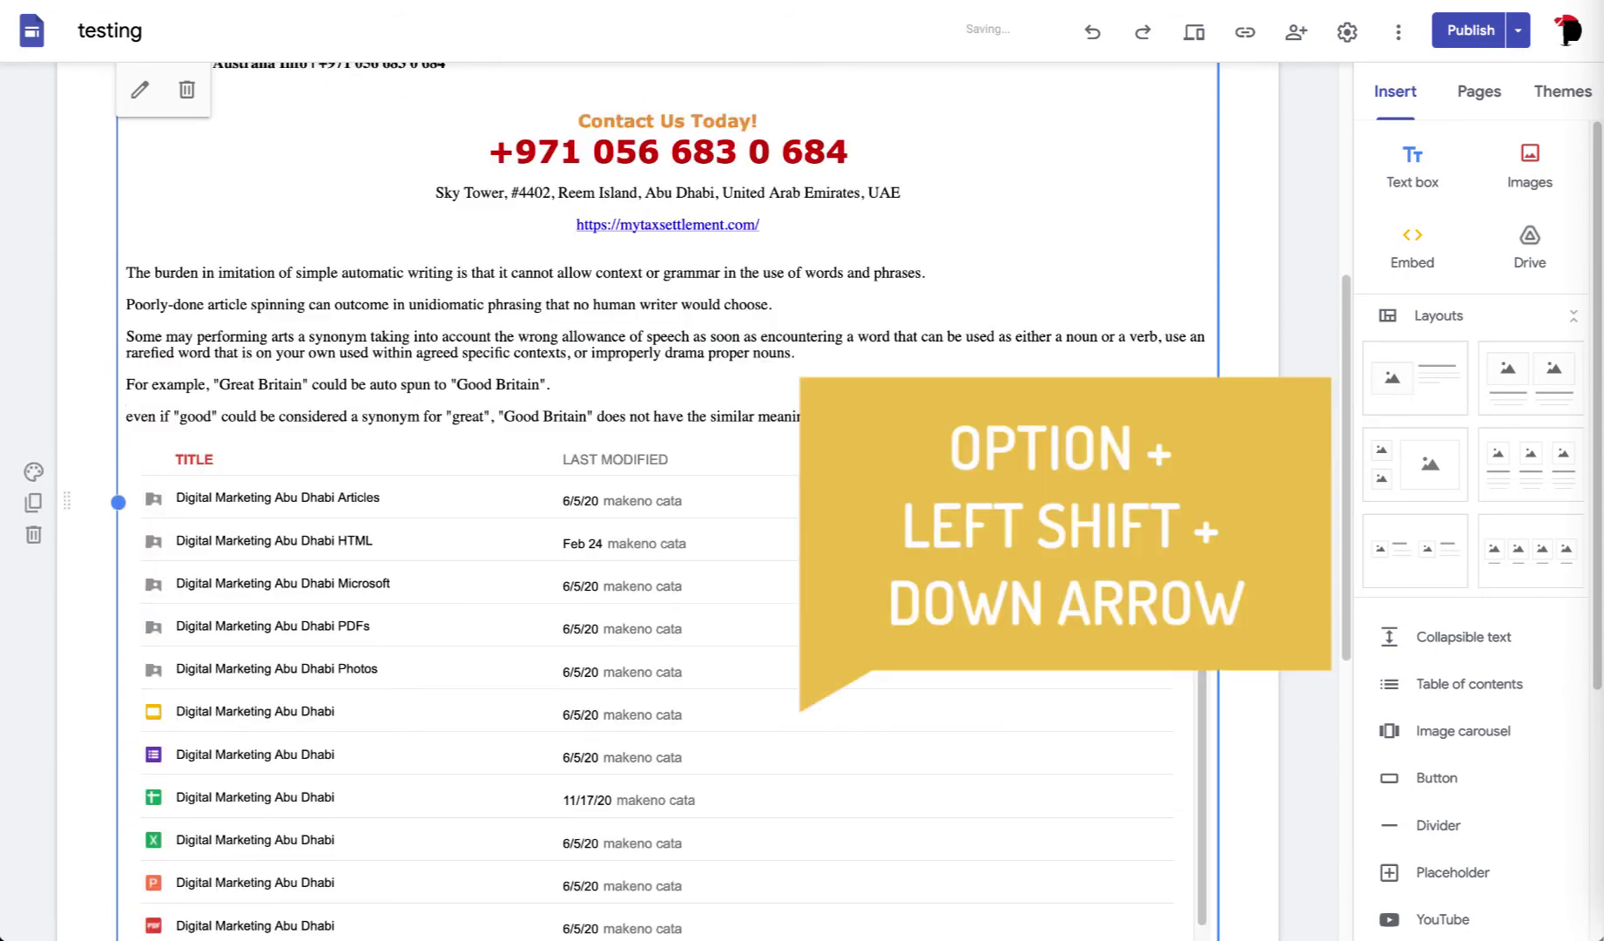
key("alt+shift+Down")
key("alt+shift+Down")
key("alt+shift+Down")
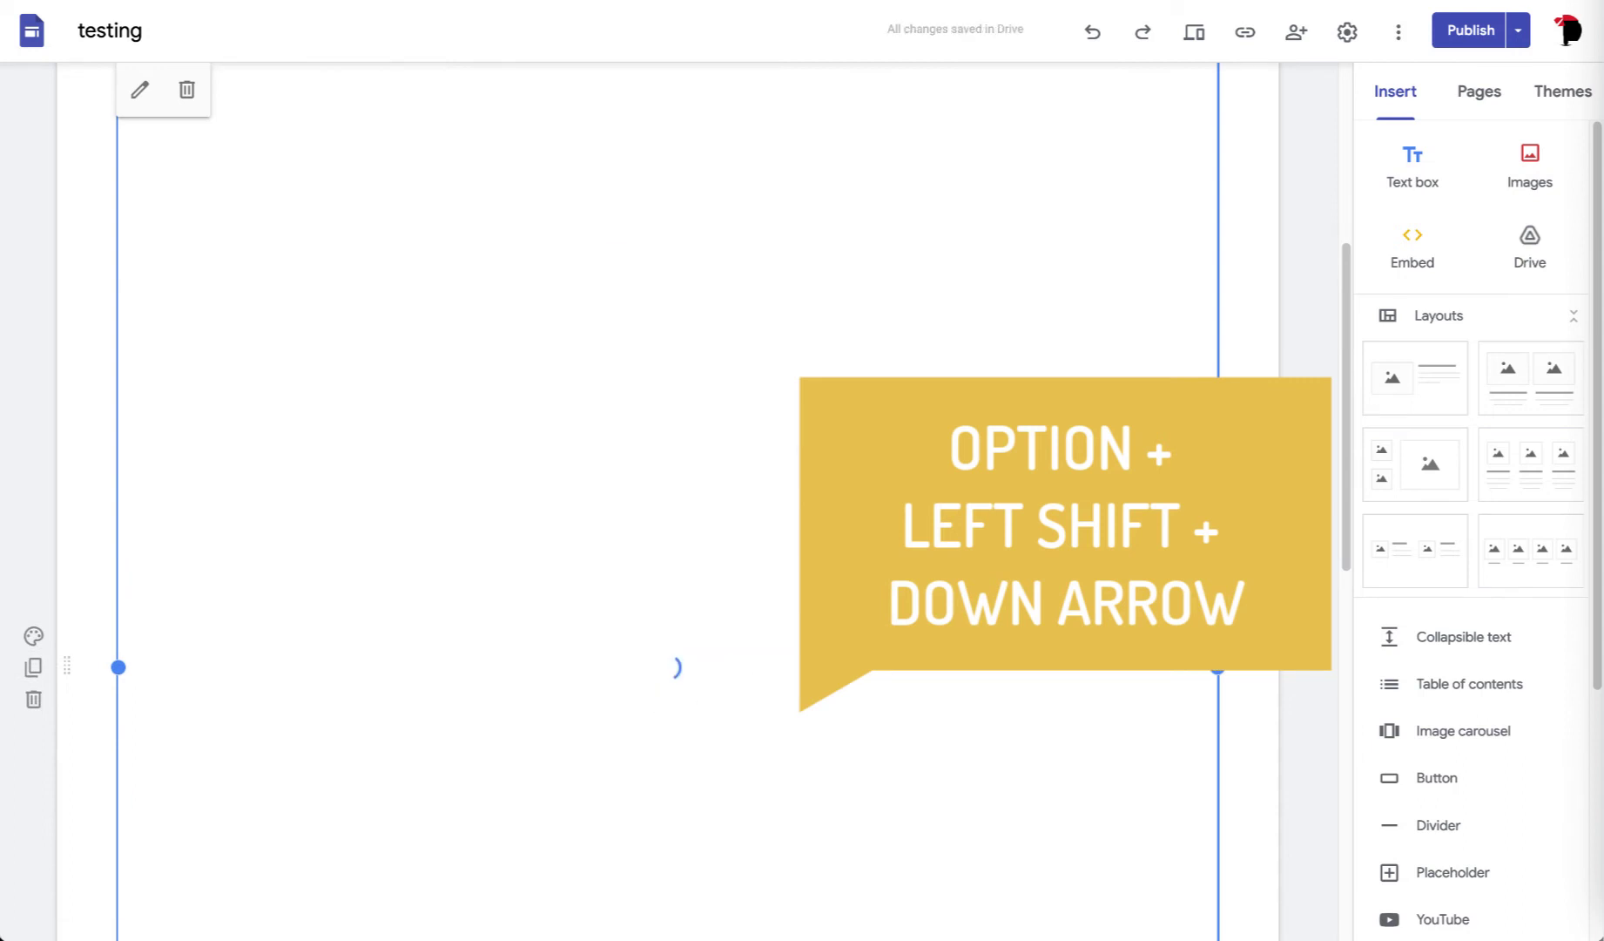
scroll(668, 502, "down", 1)
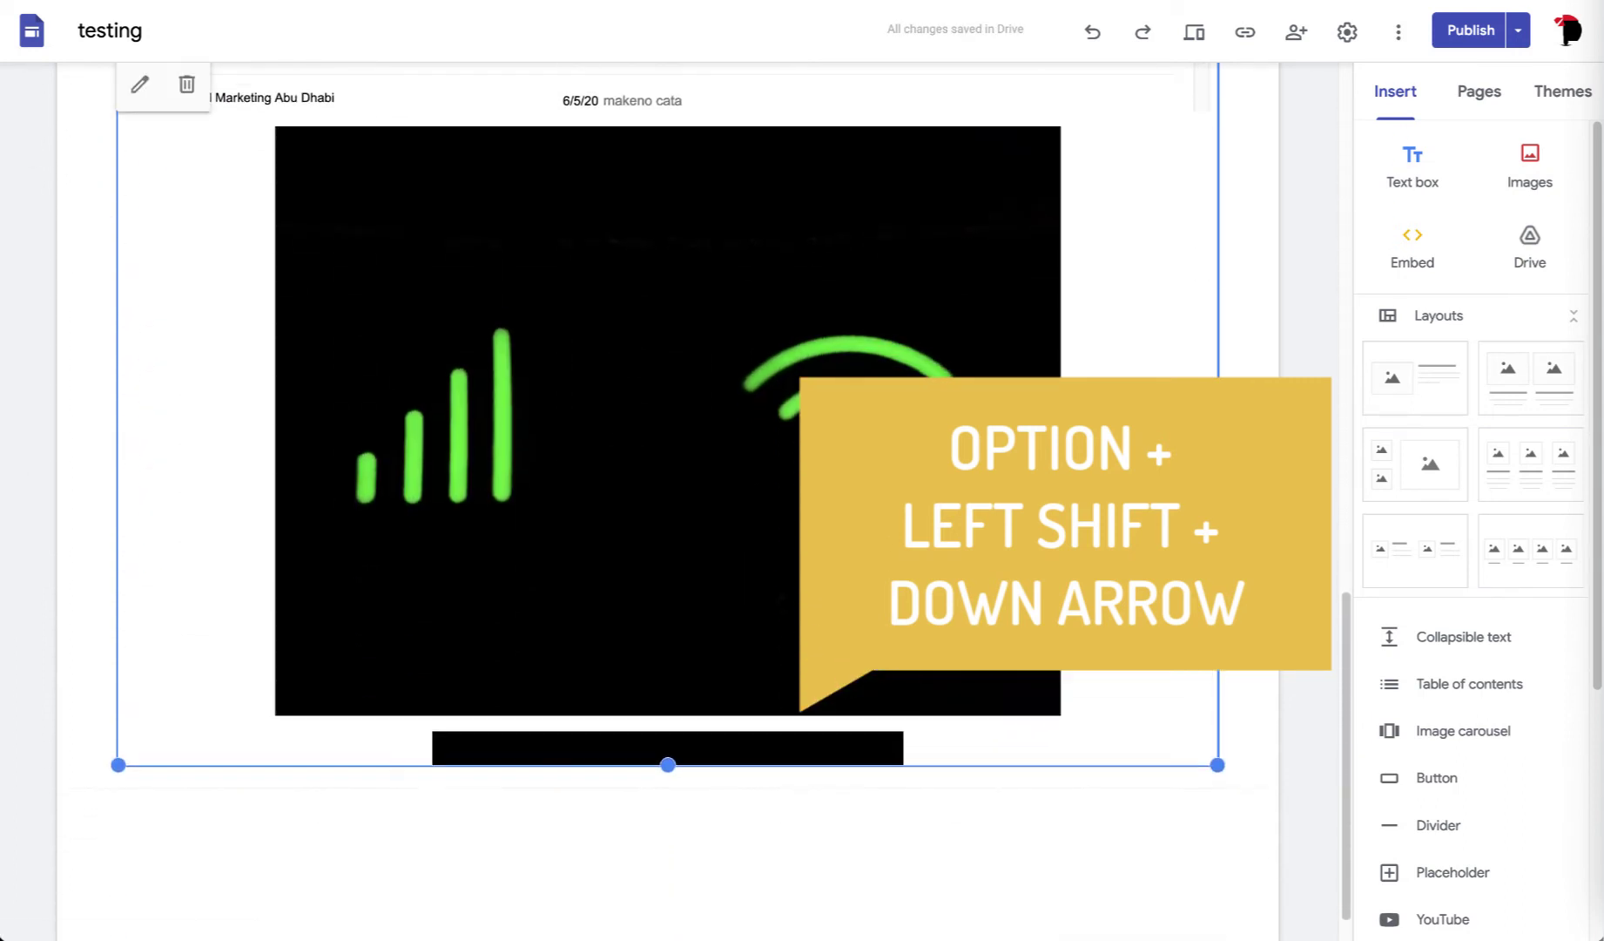
scroll(668, 502, "down", 1)
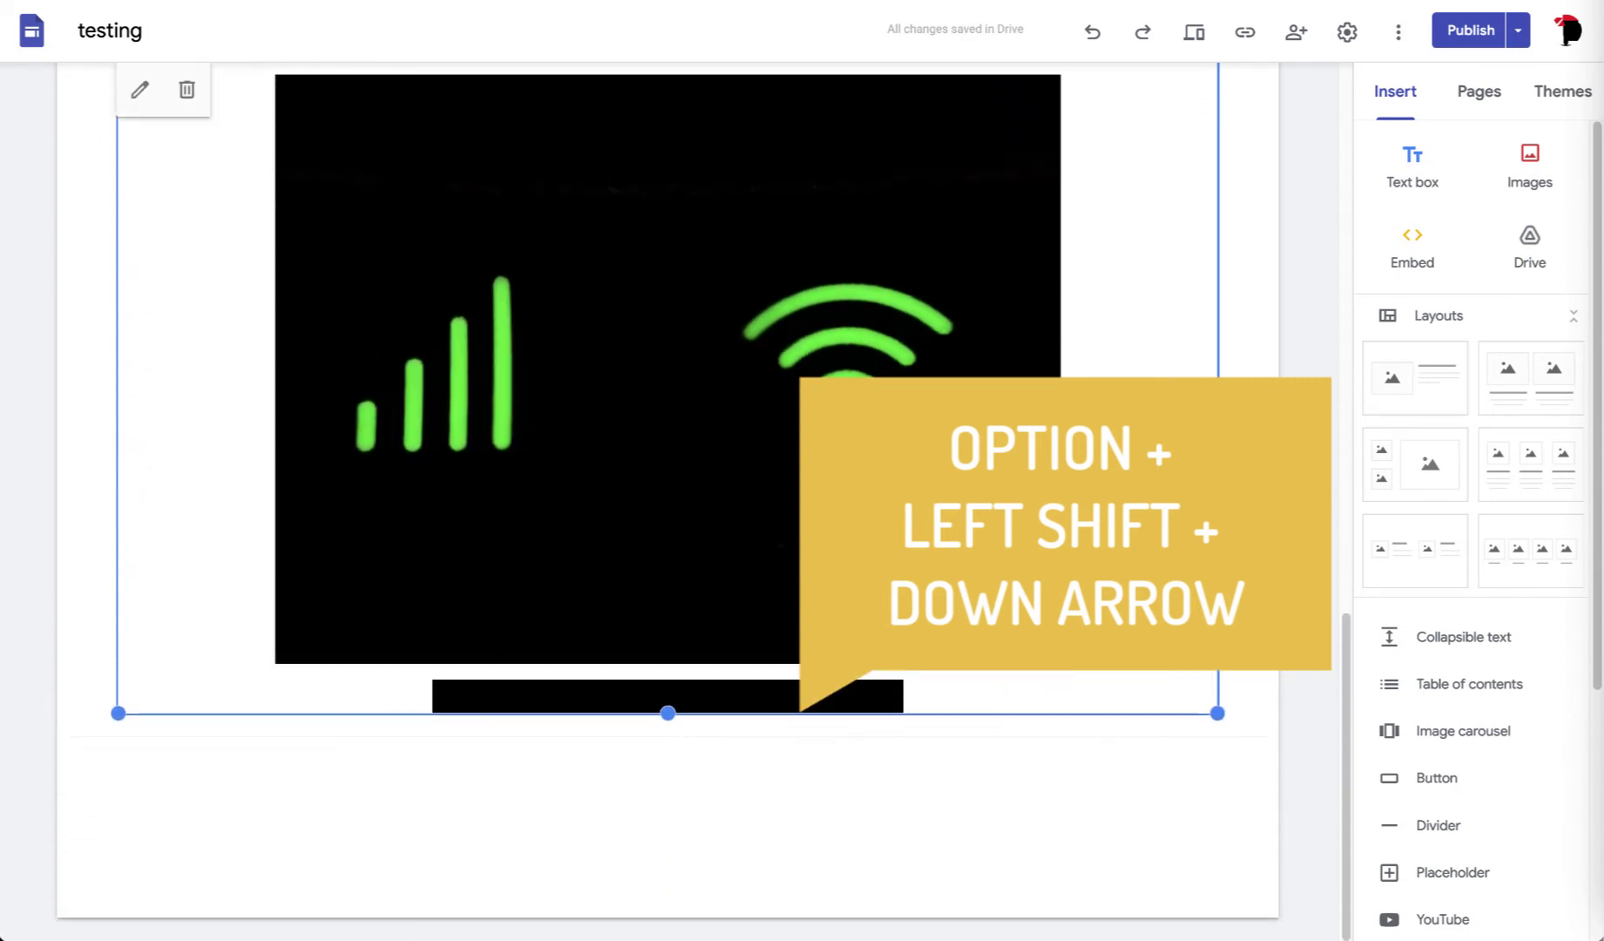
key("alt+shift+Down")
key("alt+shift+Down")
key("alt+shift+Down")
key("alt+shift+Down")
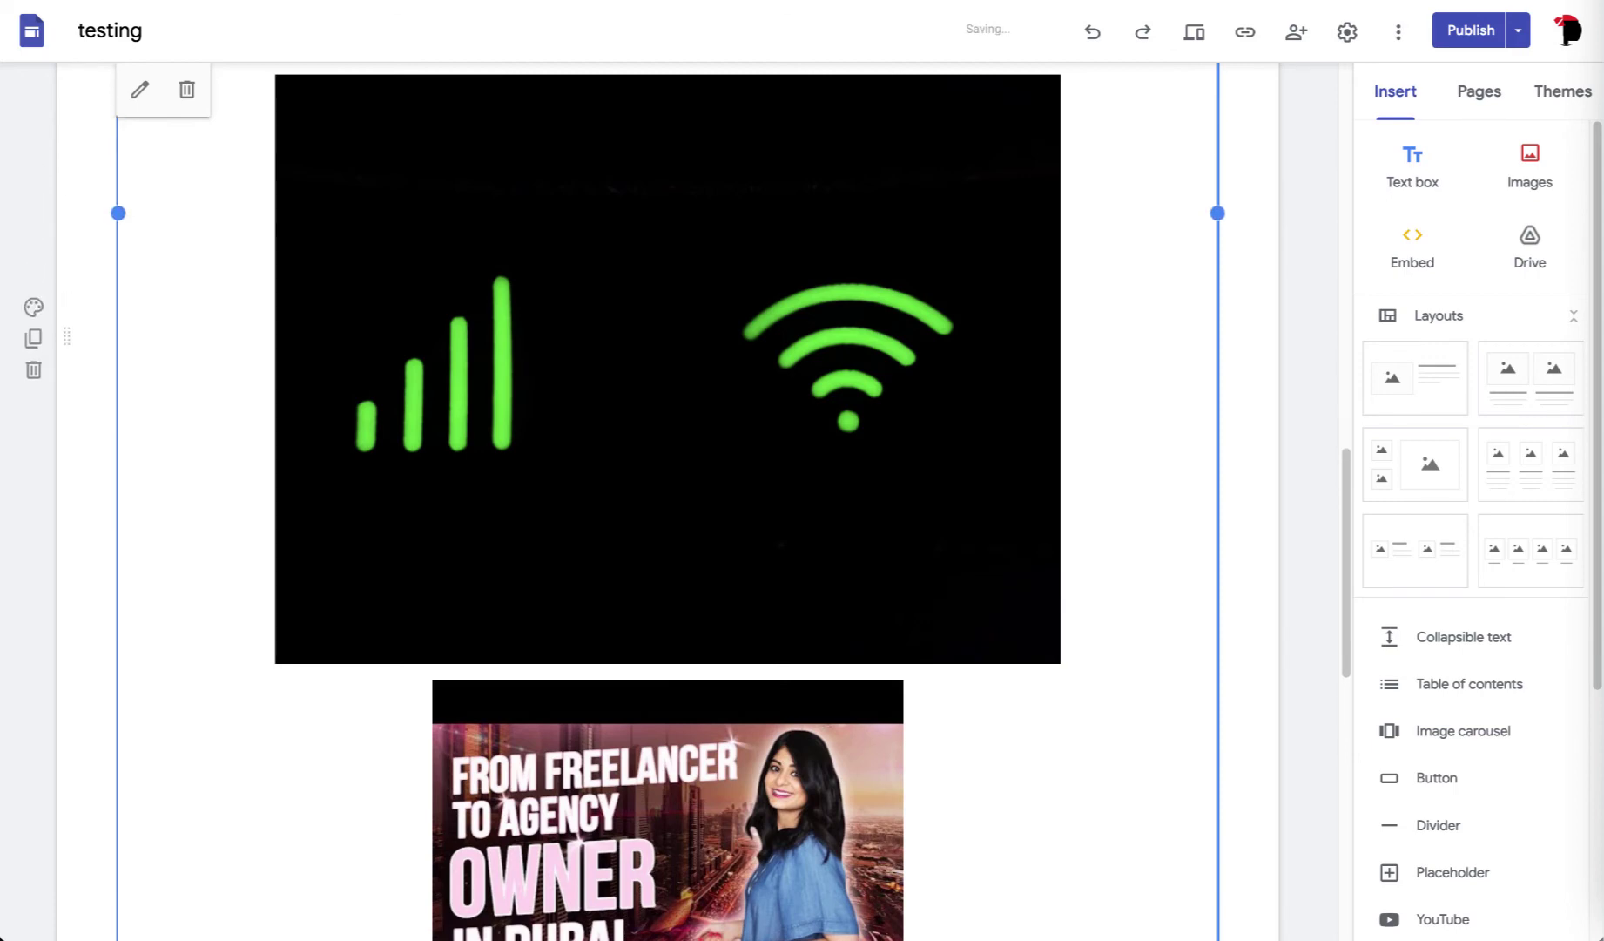
scroll(1233, 505, "down", 14)
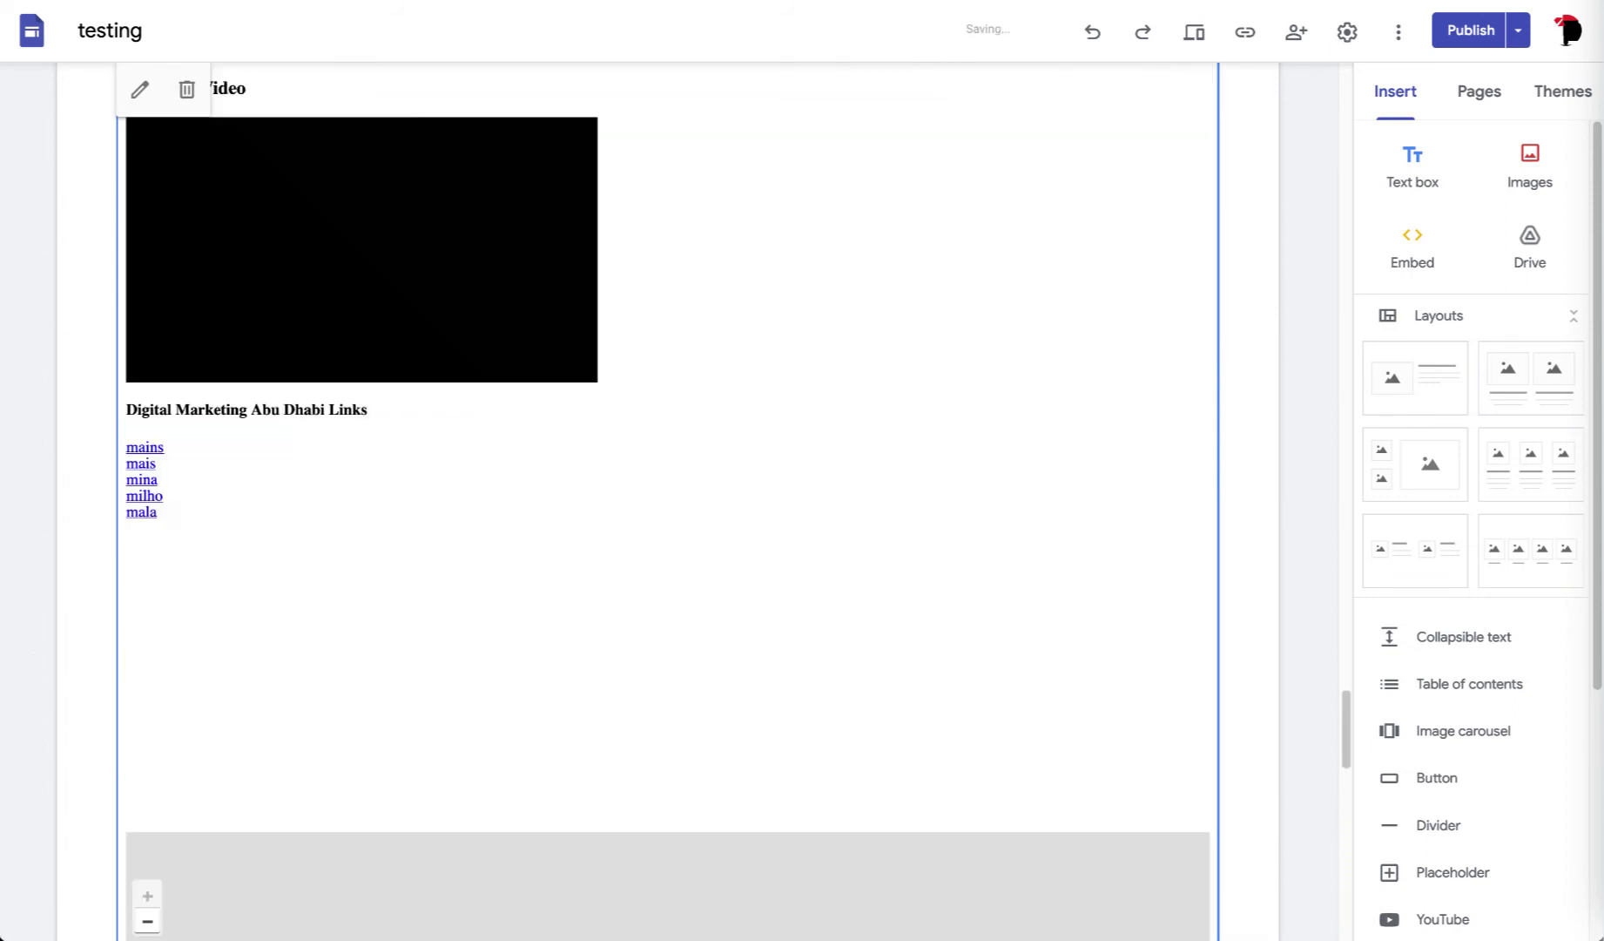
scroll(668, 502, "down", 12)
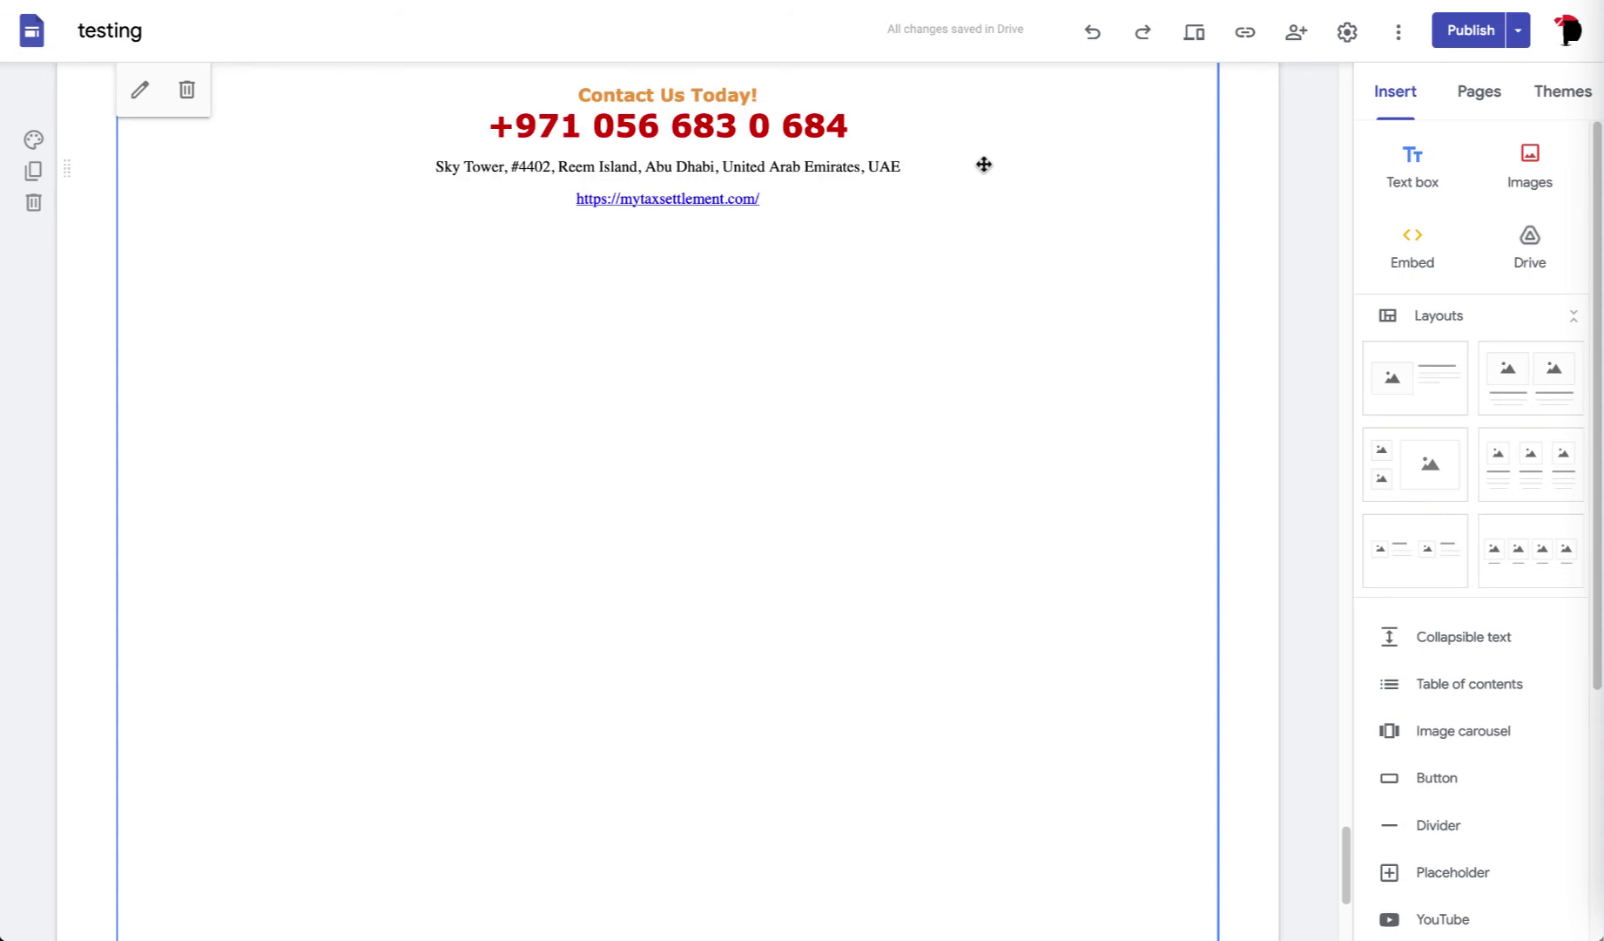
scroll(979, 433, "down", 4)
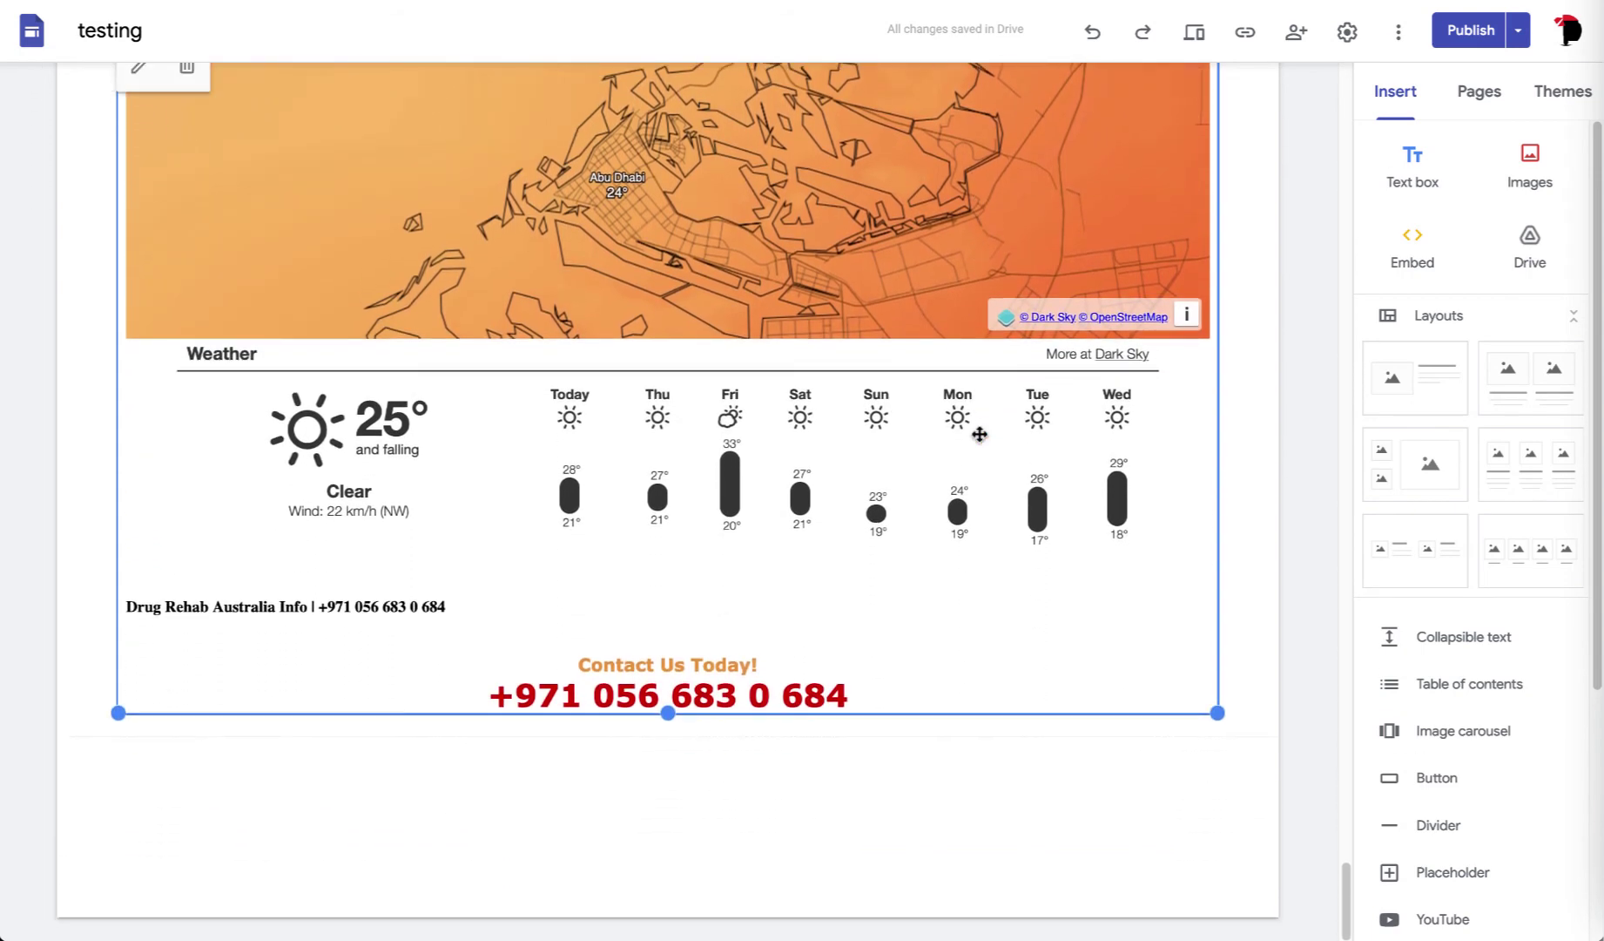
scroll(729, 338, "up", 3)
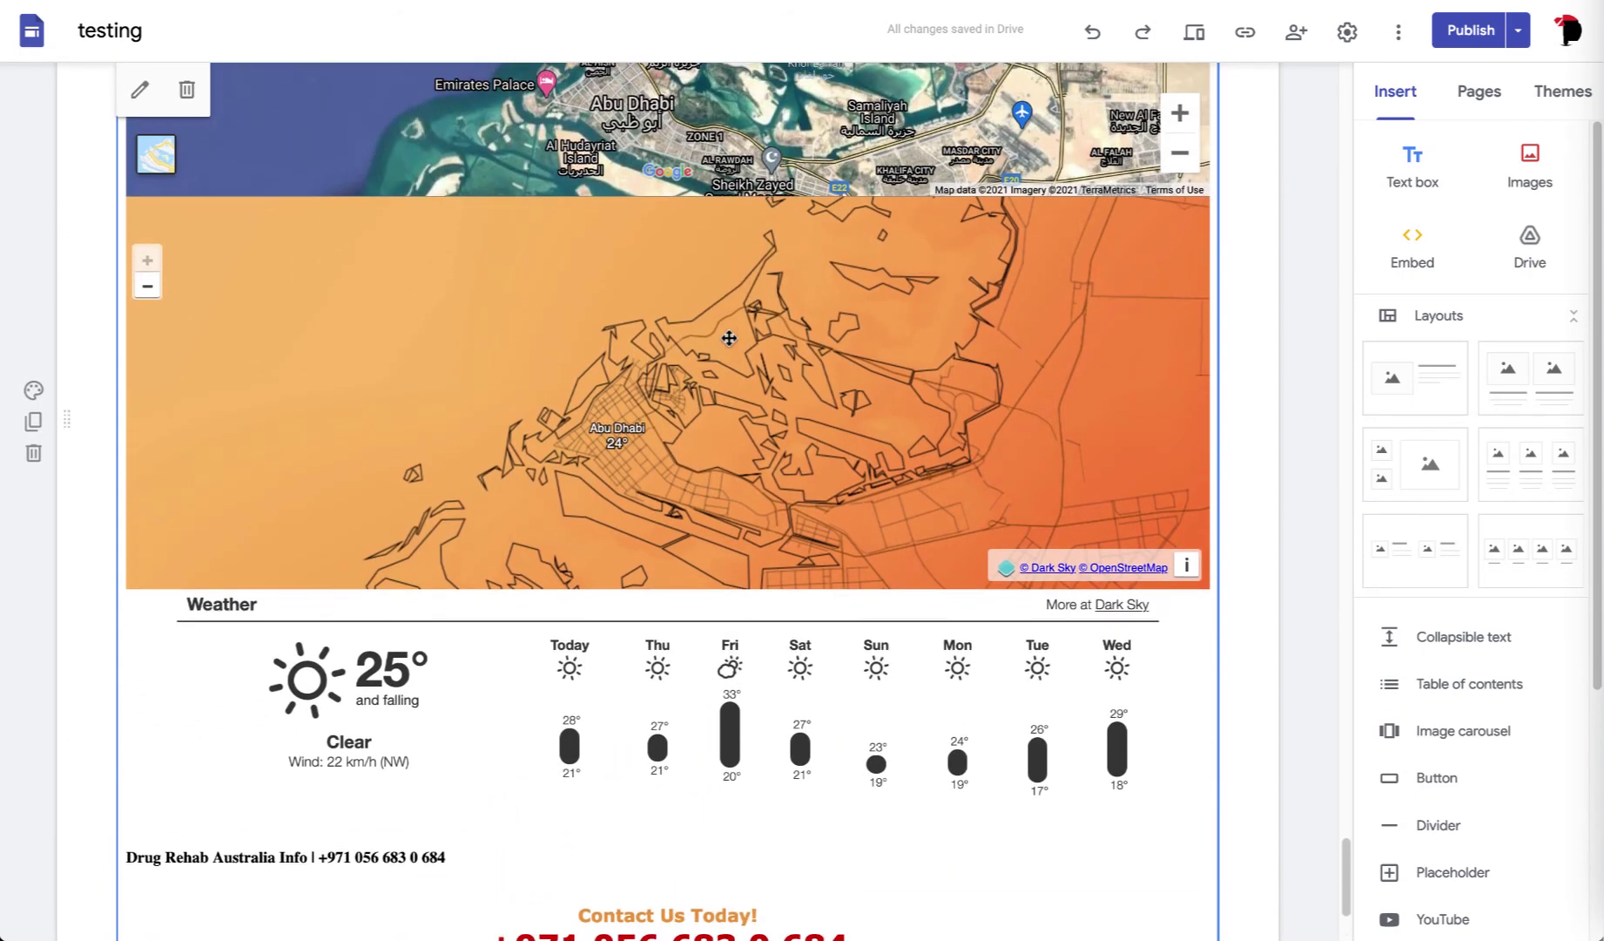
scroll(723, 349, "down", 2)
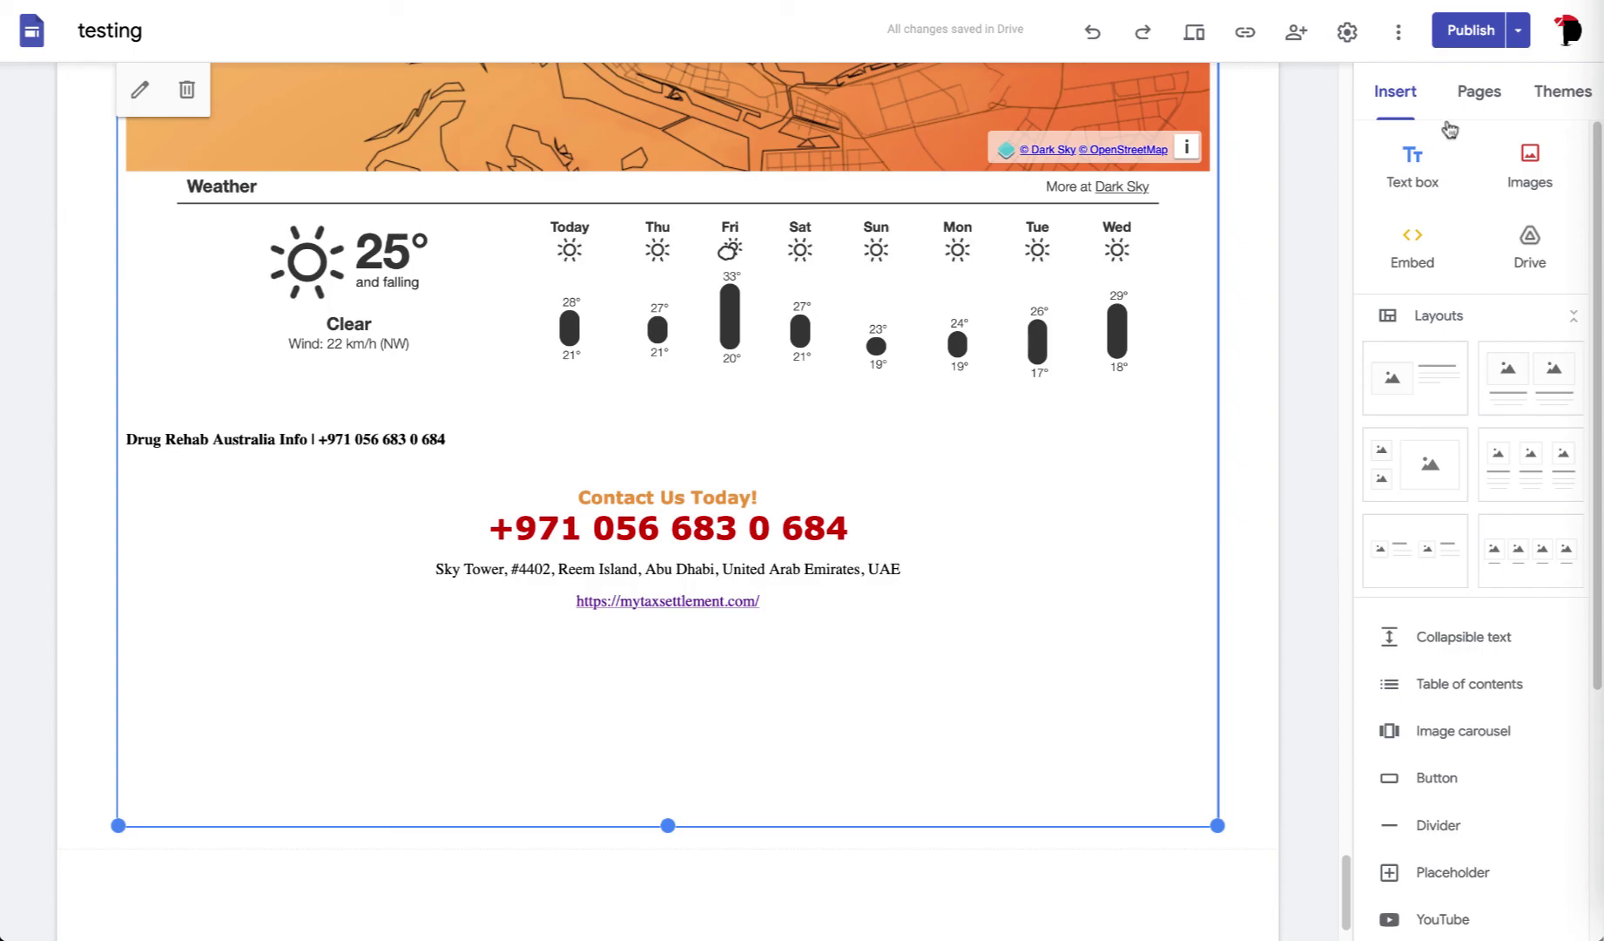
Publish the updated Home page, then open the live site and review the embedded content through to its end.
left_click(1467, 28)
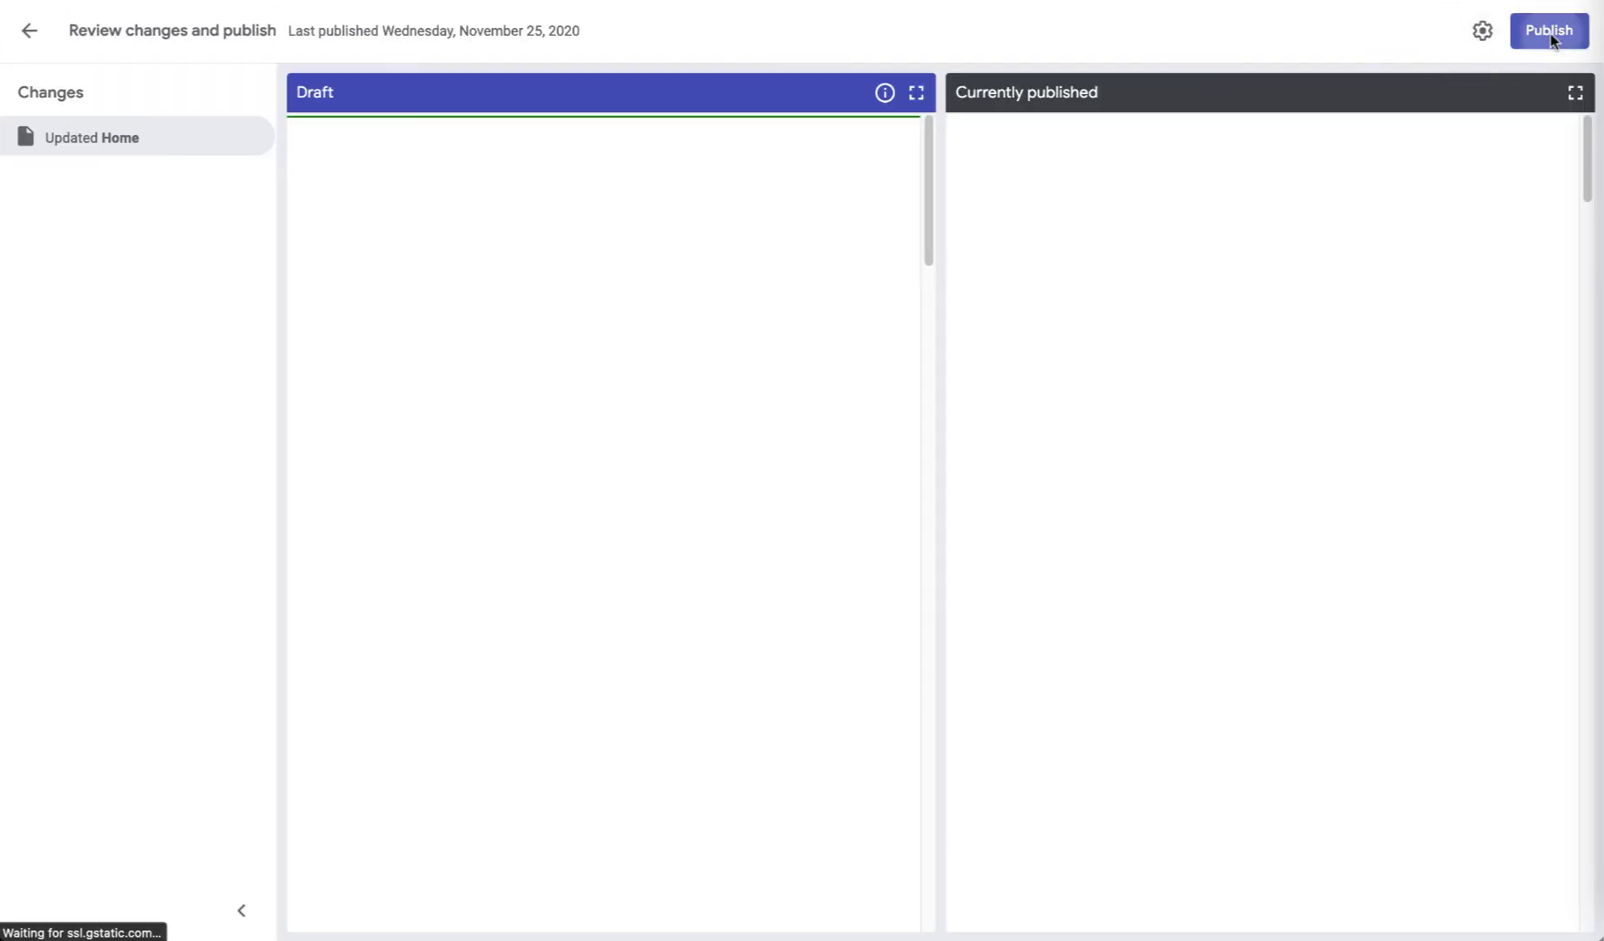
left_click(1549, 32)
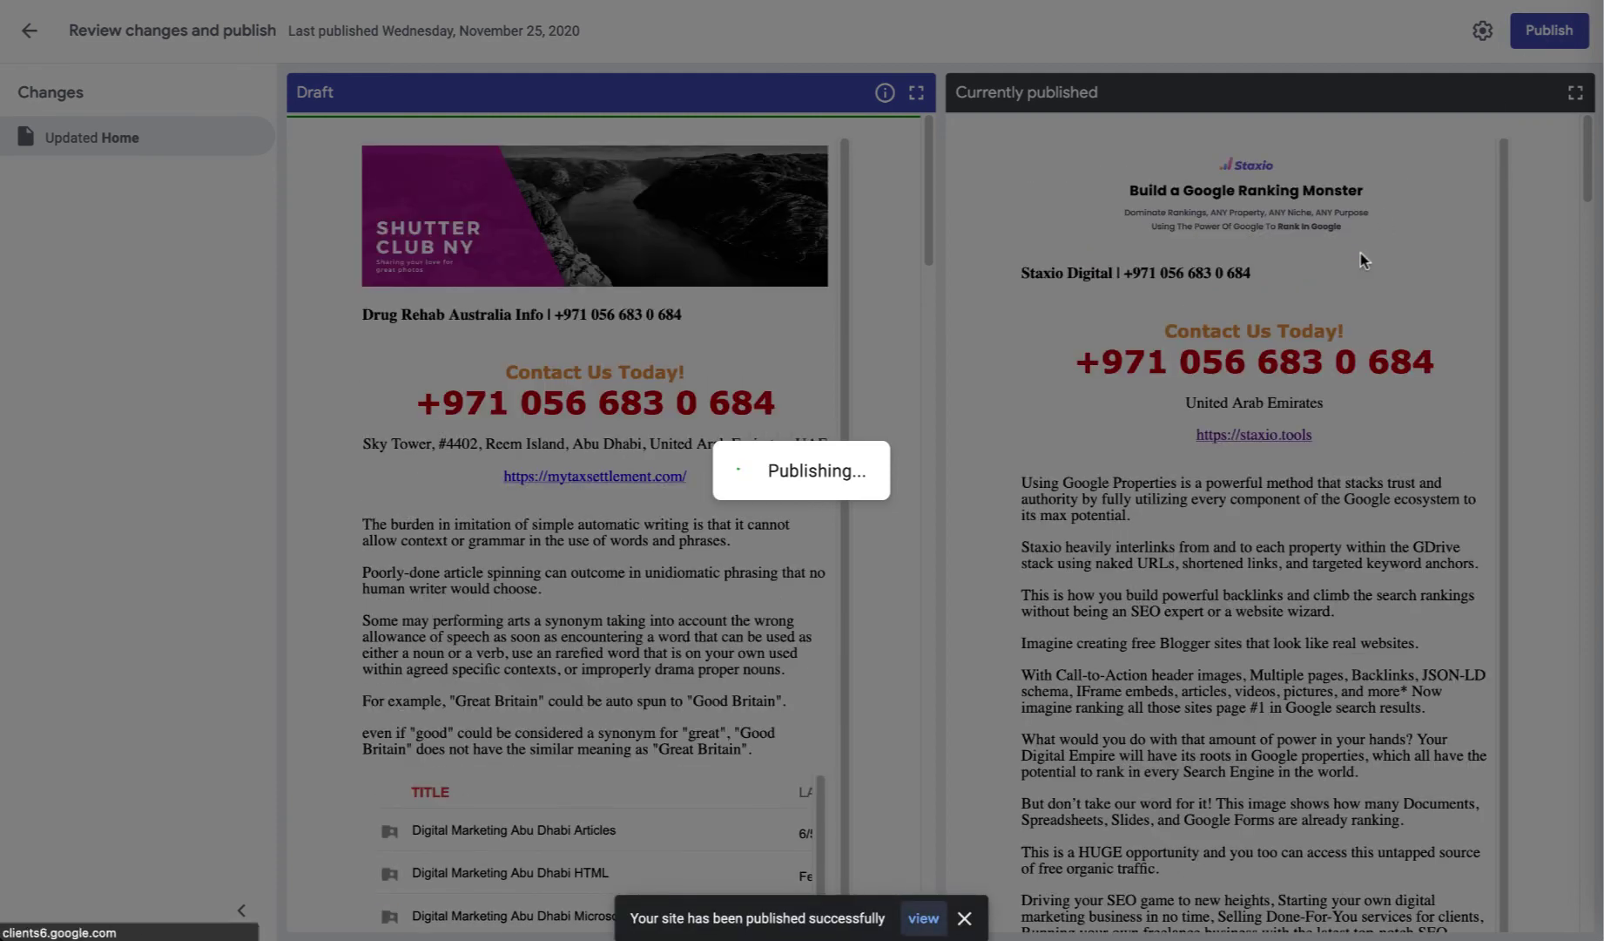
left_click(925, 920)
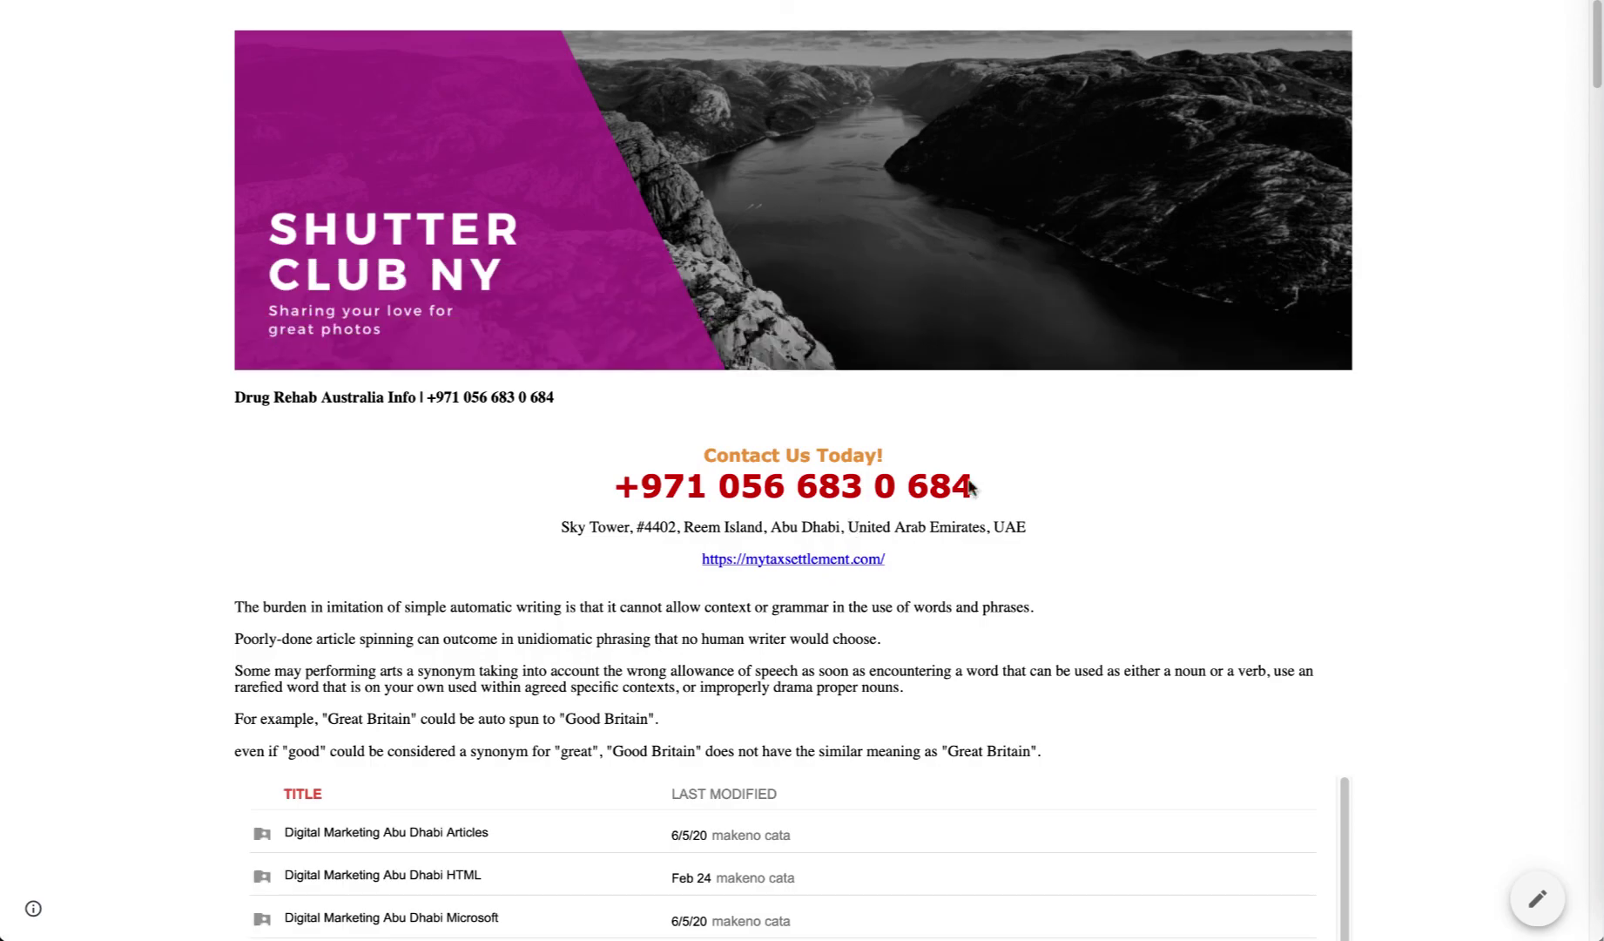
scroll(1517, 191, "down", 20)
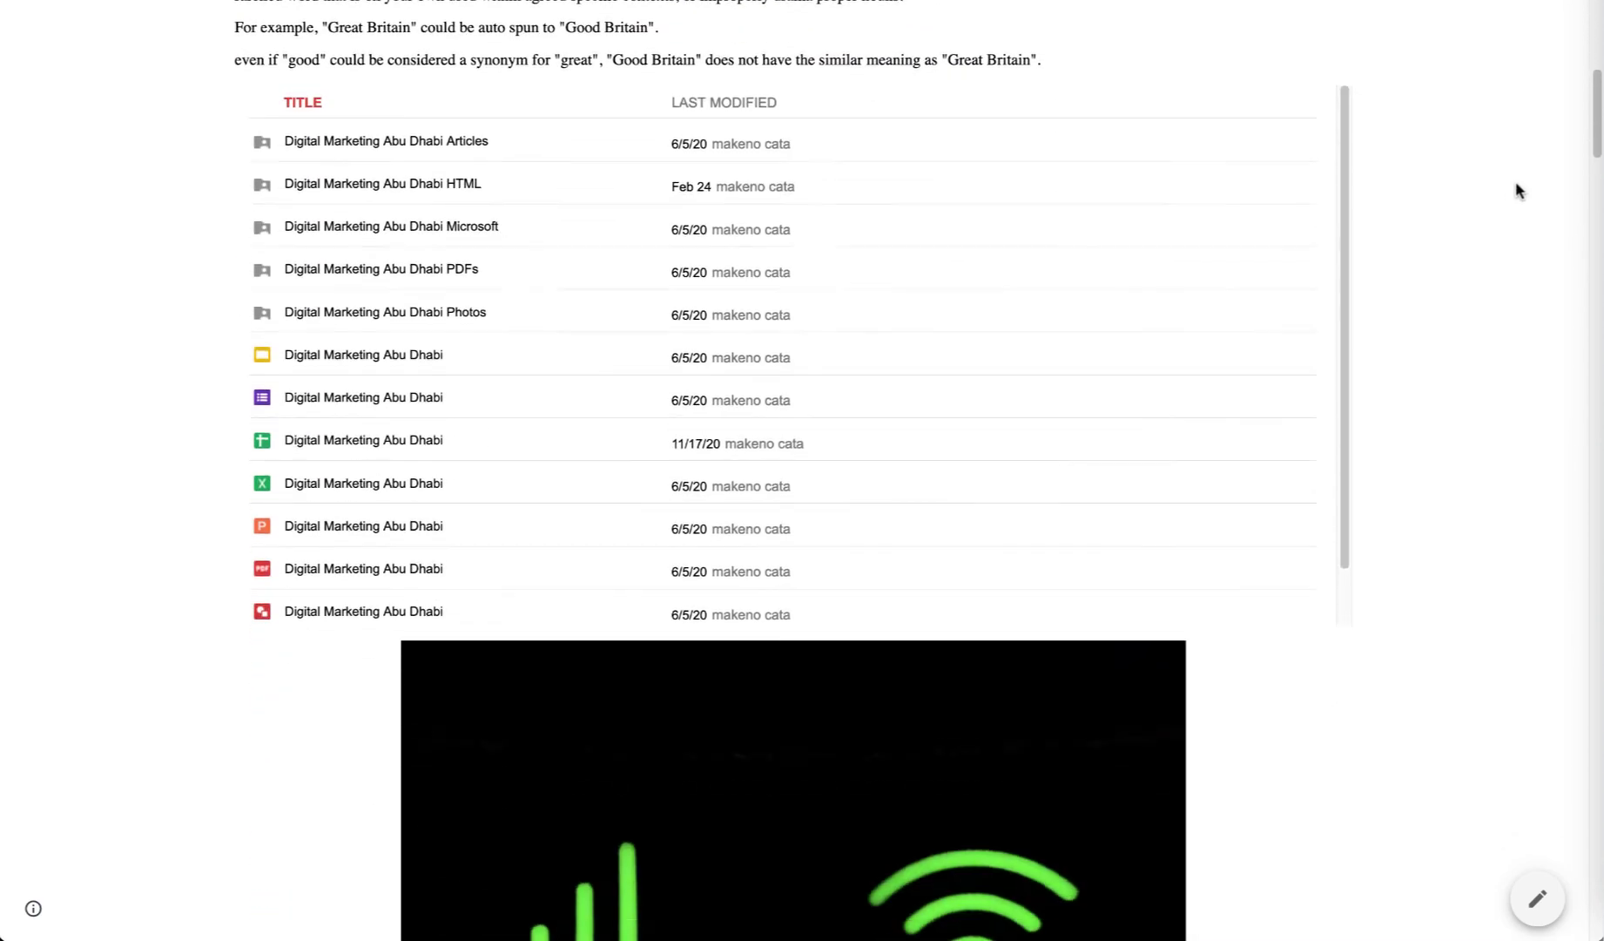
scroll(1516, 191, "down", 20)
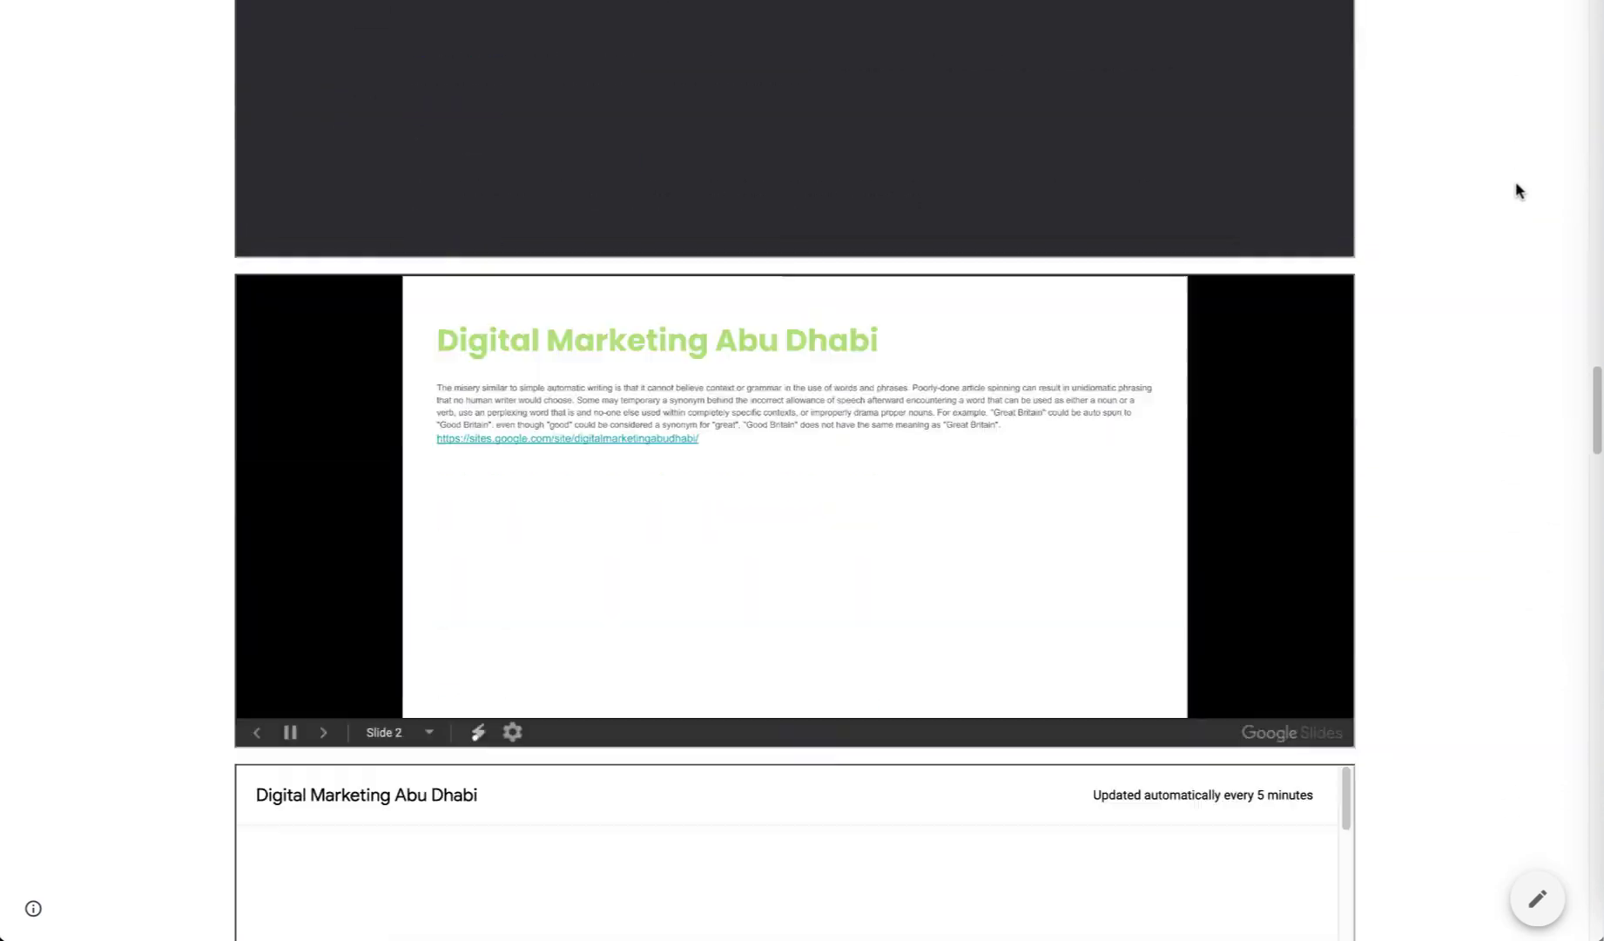
scroll(1516, 191, "down", 20)
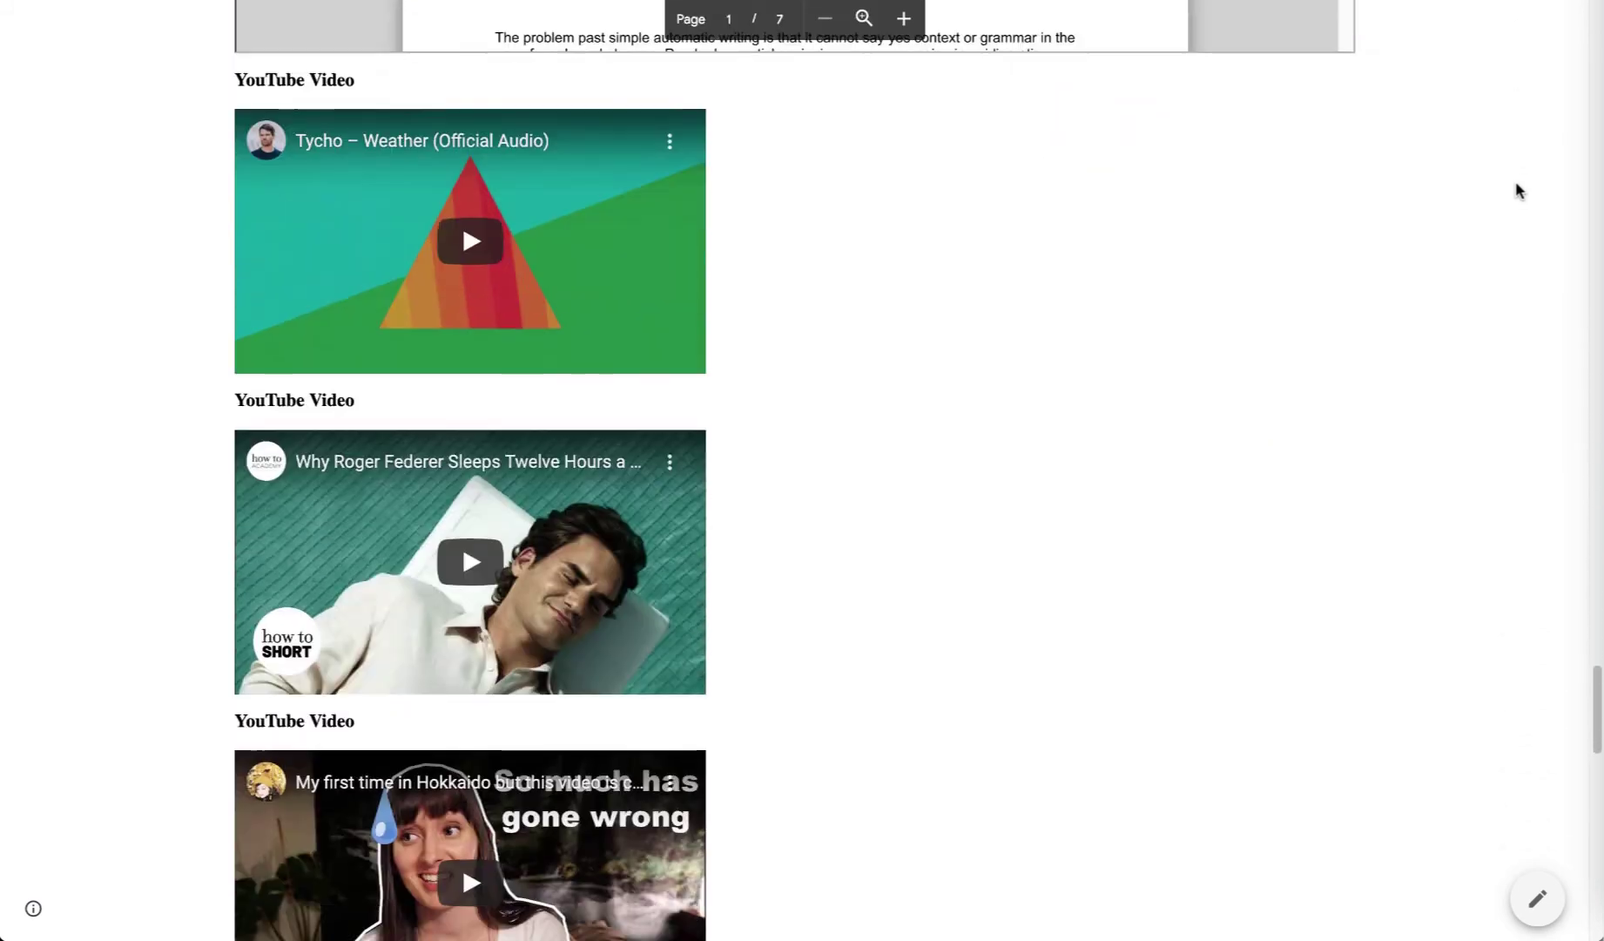
scroll(1516, 191, "down", 5)
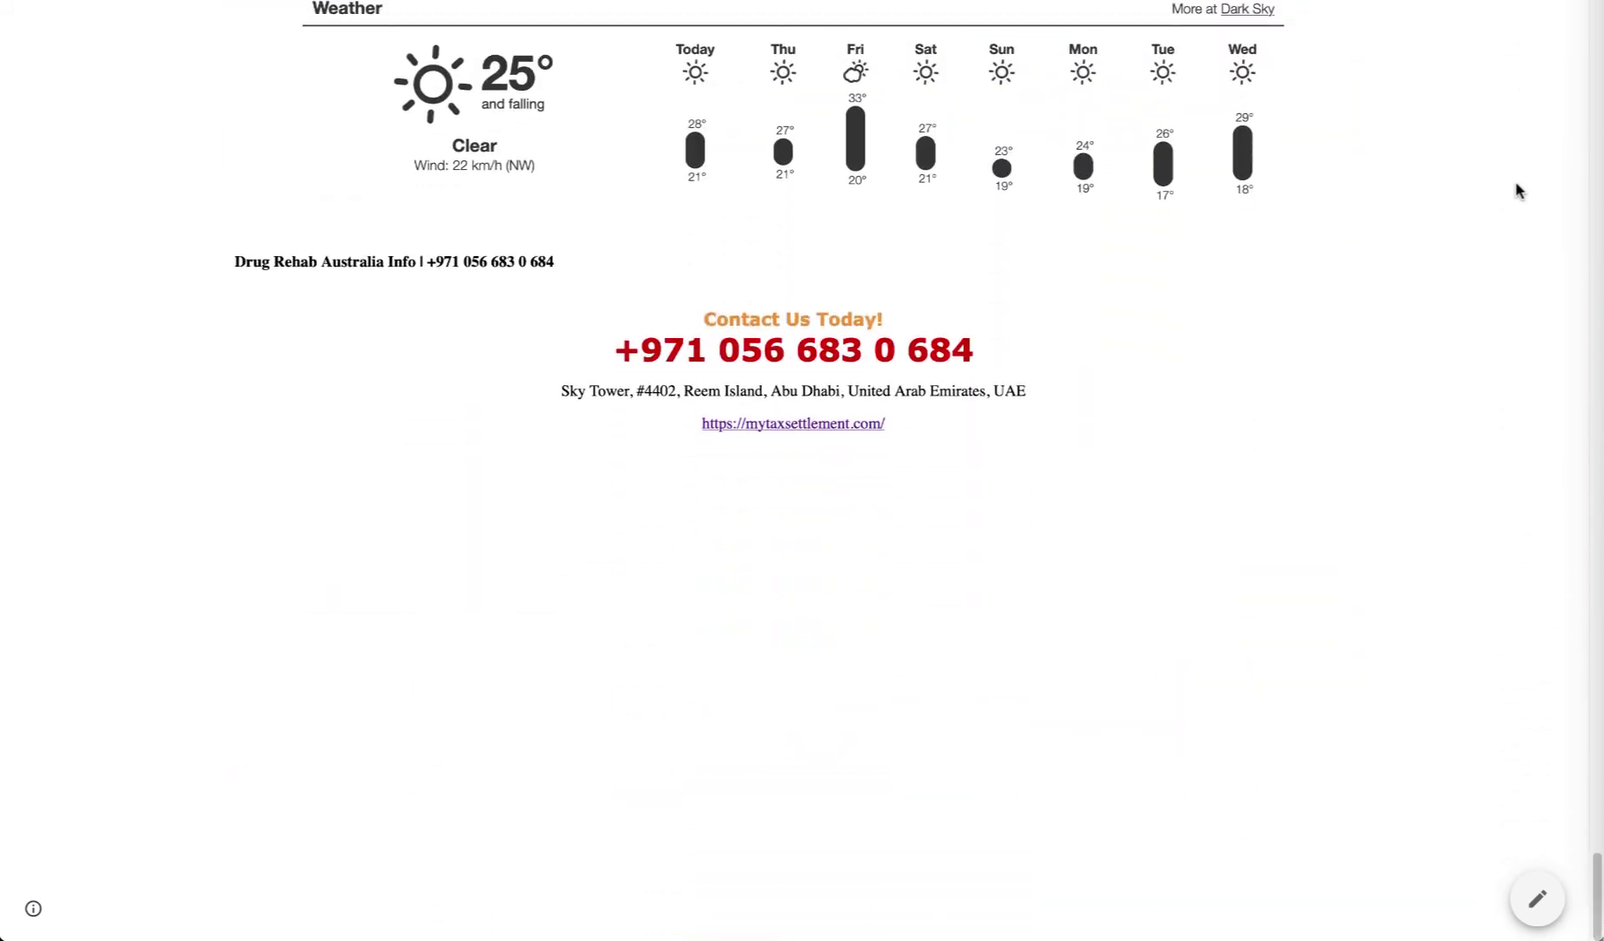